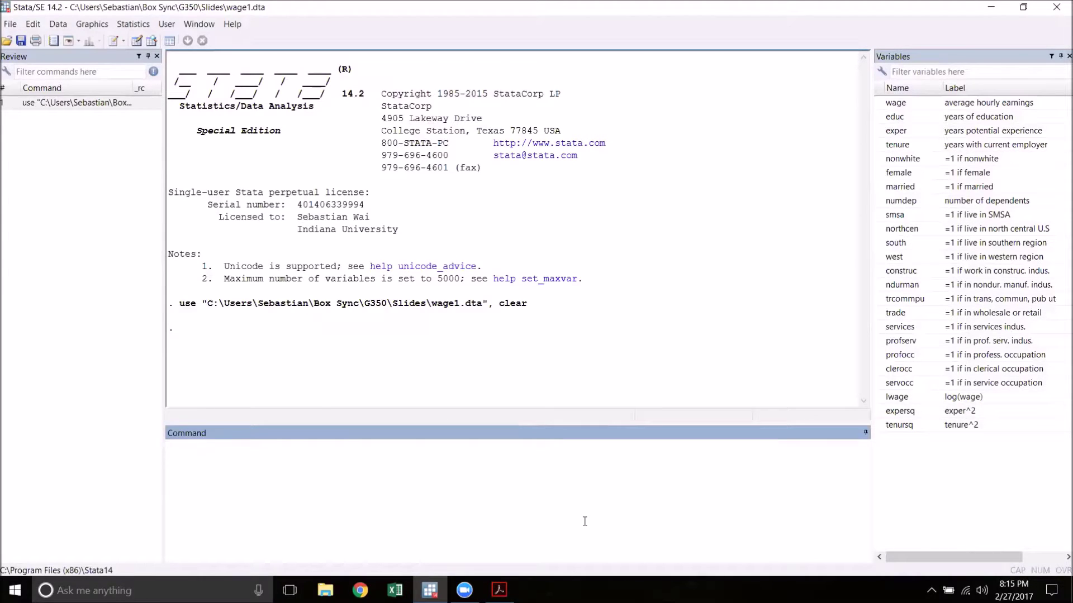
- Regress lwage on educ and exper, and store the regression residuals in a new variable e
{"action": "type", "text": "reg lwage "}
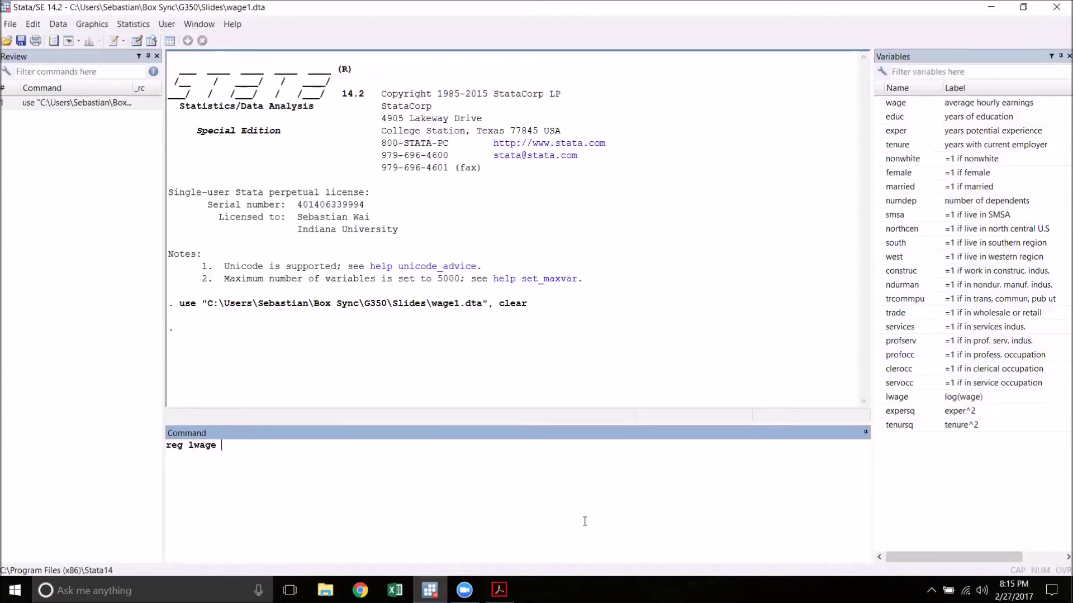
{"action": "type", "text": "educ exper"}
{"action": "key", "text": "Return"}
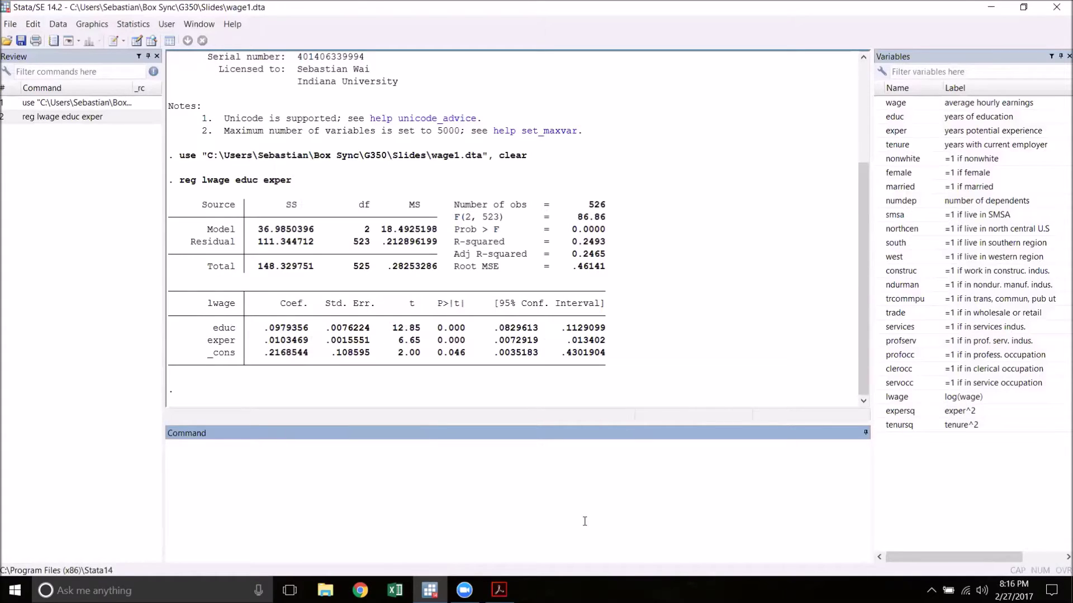
{"action": "type", "text": "predict e, residuals"}
{"action": "key", "text": "Return"}
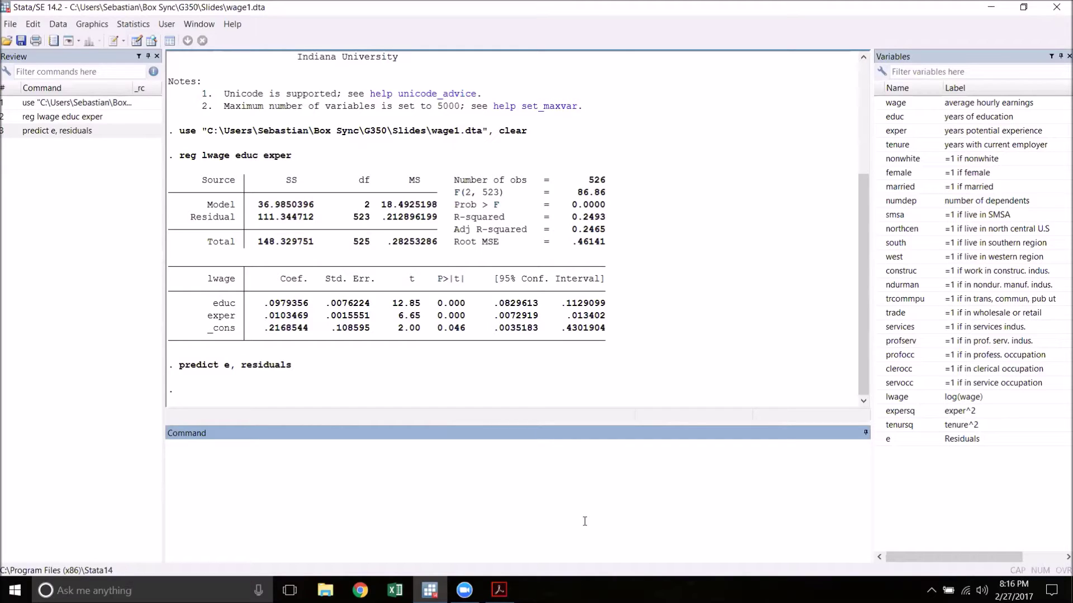
- Regress educ on exper, and store the residuals in a new variable educe
{"action": "type", "text": "reg educ exper"}
{"action": "key", "text": "Return"}
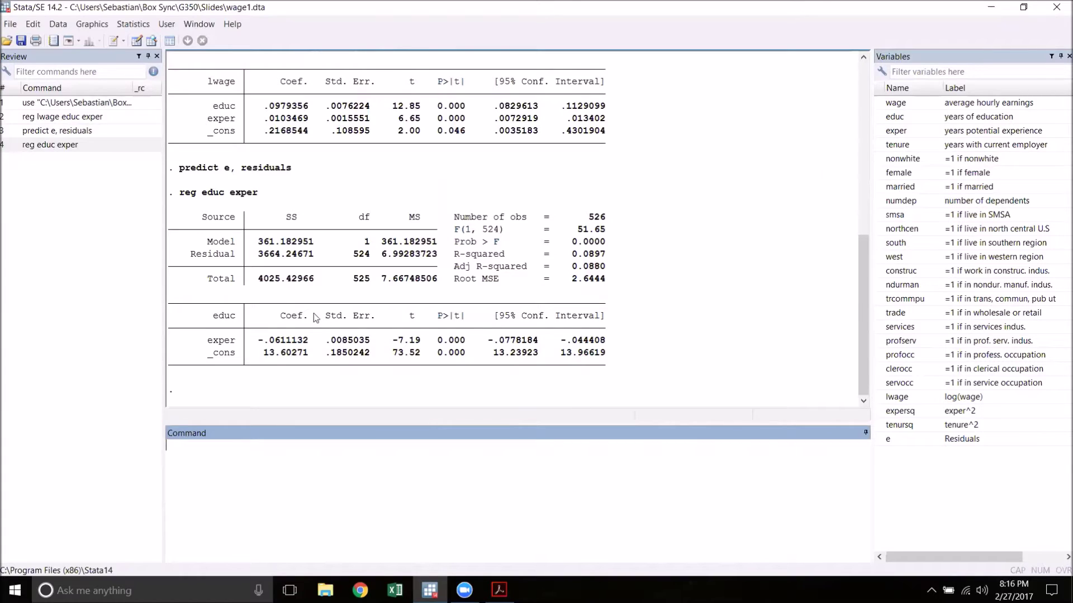
{"action": "left_click_drag", "start_coordinate": [258, 254], "coordinate": [314, 257]}
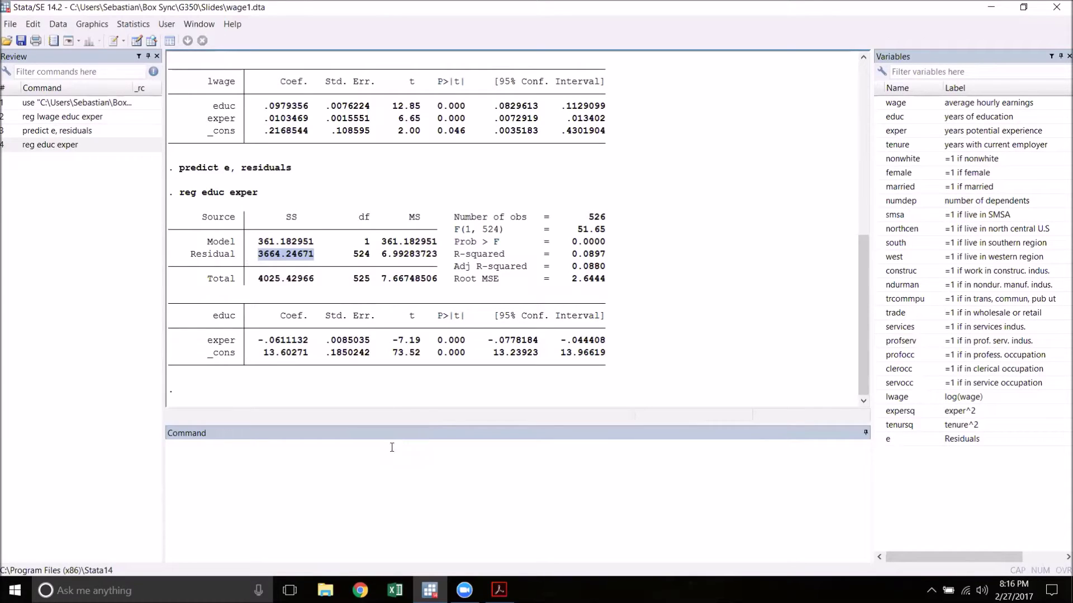
{"action": "left_click", "coordinate": [394, 504]}
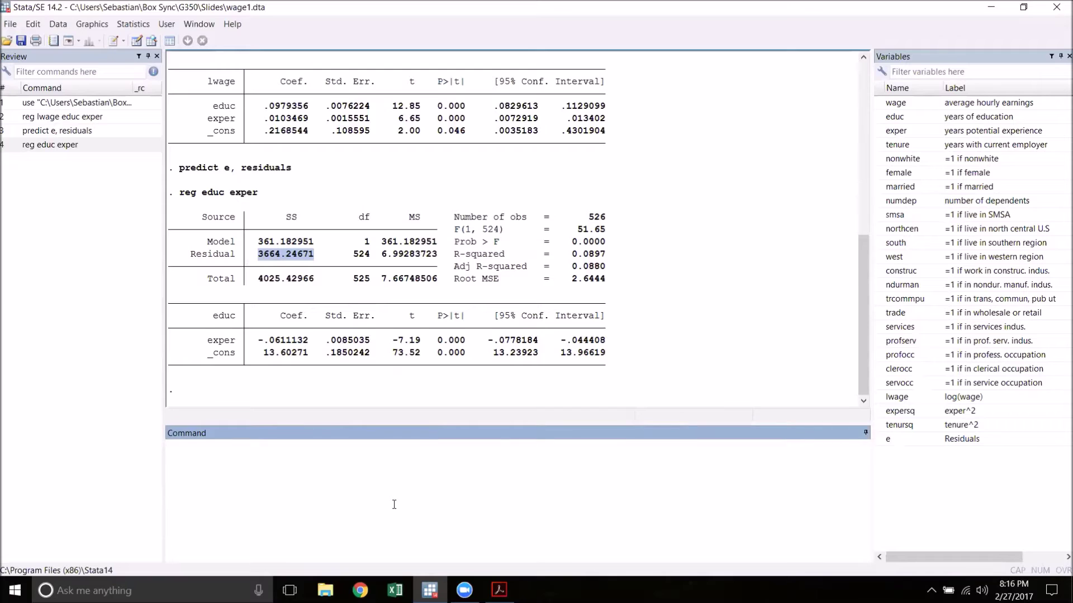
{"action": "type", "text": "predict educe, residuals"}
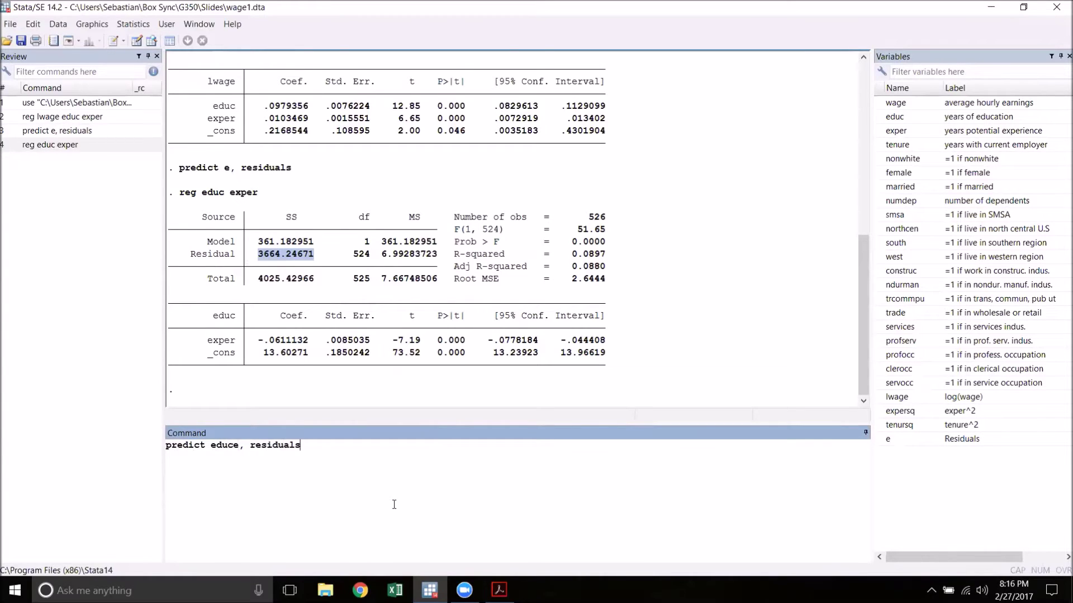
{"action": "key", "text": "Return"}
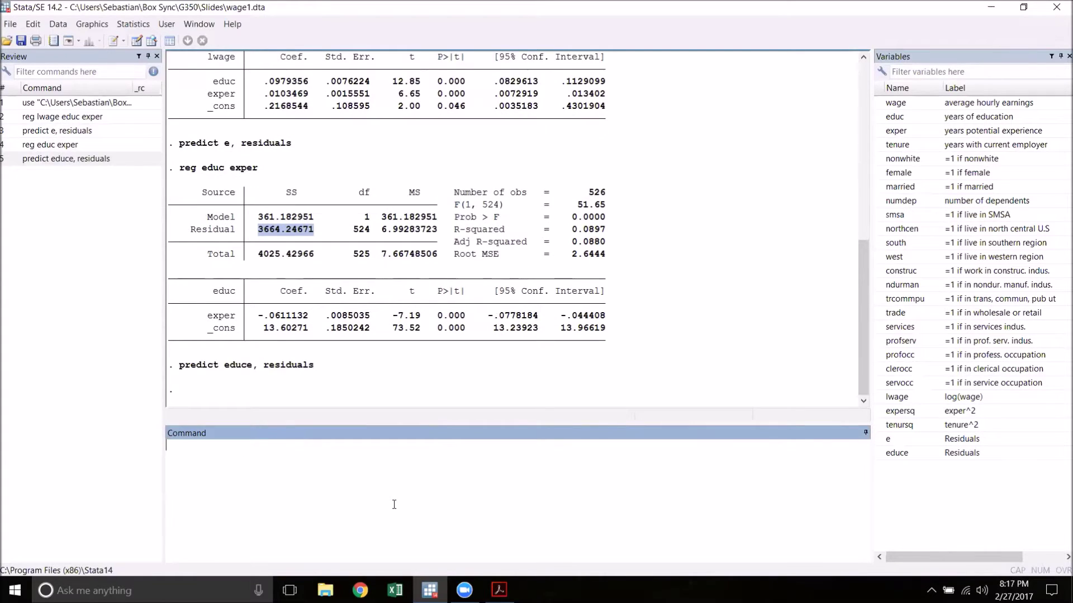
- Regress exper on educ, and store the residuals in a new variable expere
{"action": "type", "text": "reg exper educ"}
{"action": "key", "text": "Return"}
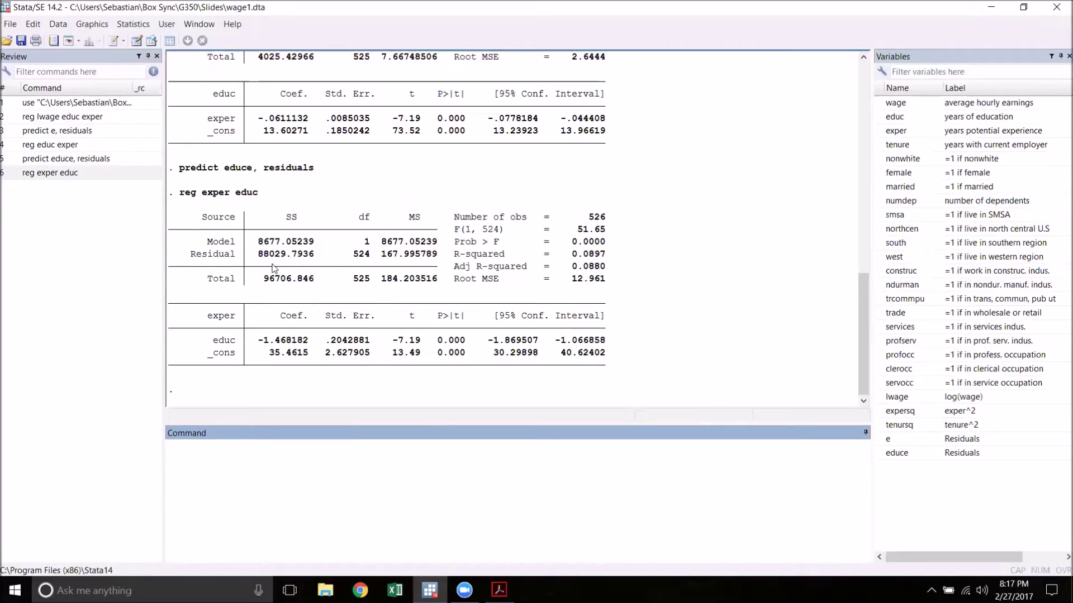
{"action": "type", "text": "predict expere, residuals"}
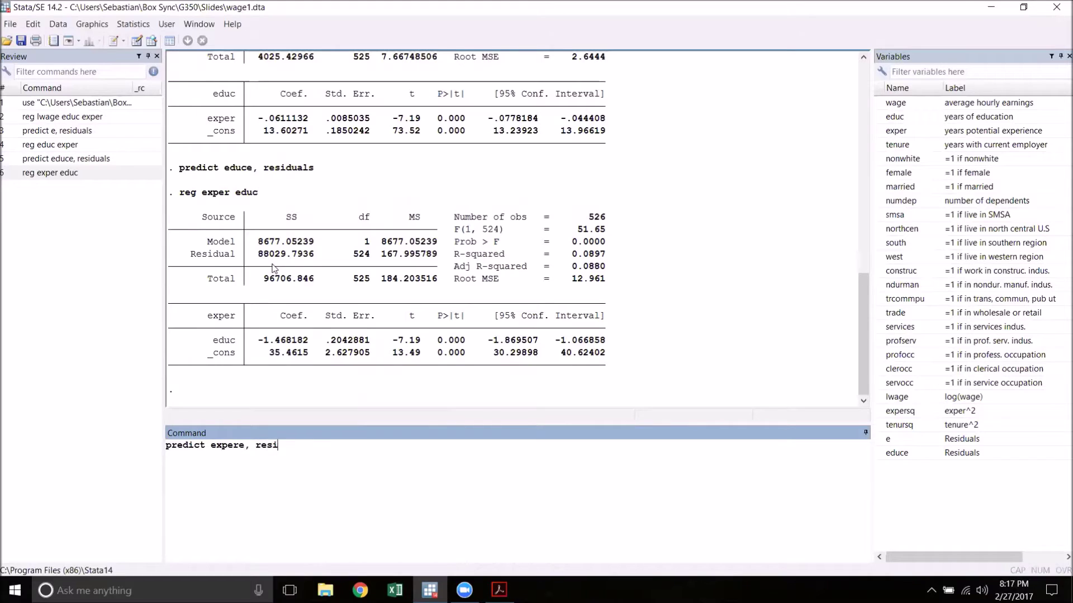
{"action": "key", "text": "Return"}
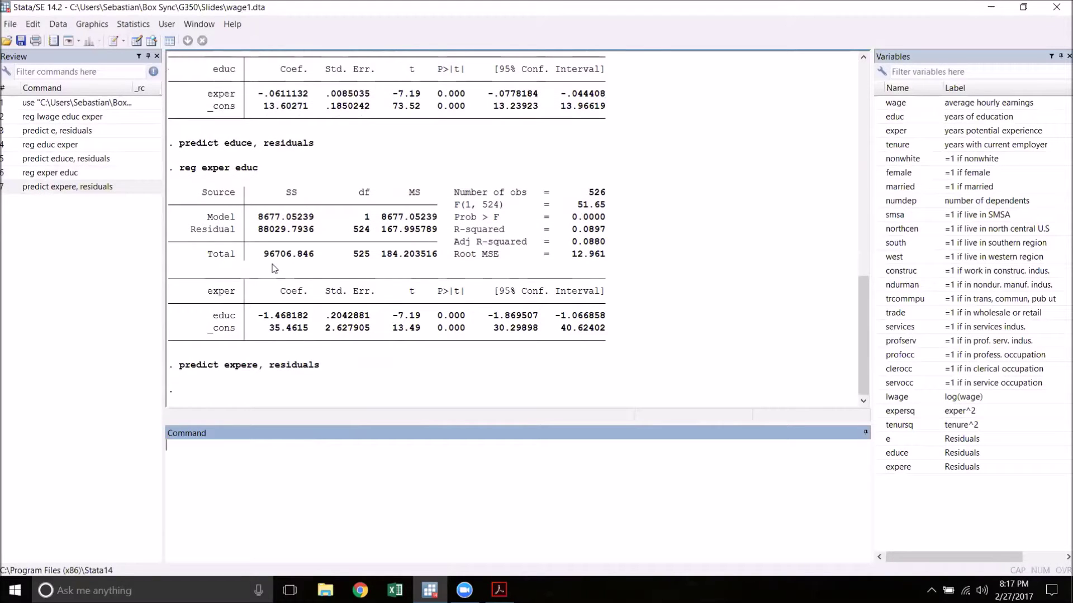
- Browse the dataset to examine the residual variables e, educe and expere
{"action": "left_click", "coordinate": [154, 43]}
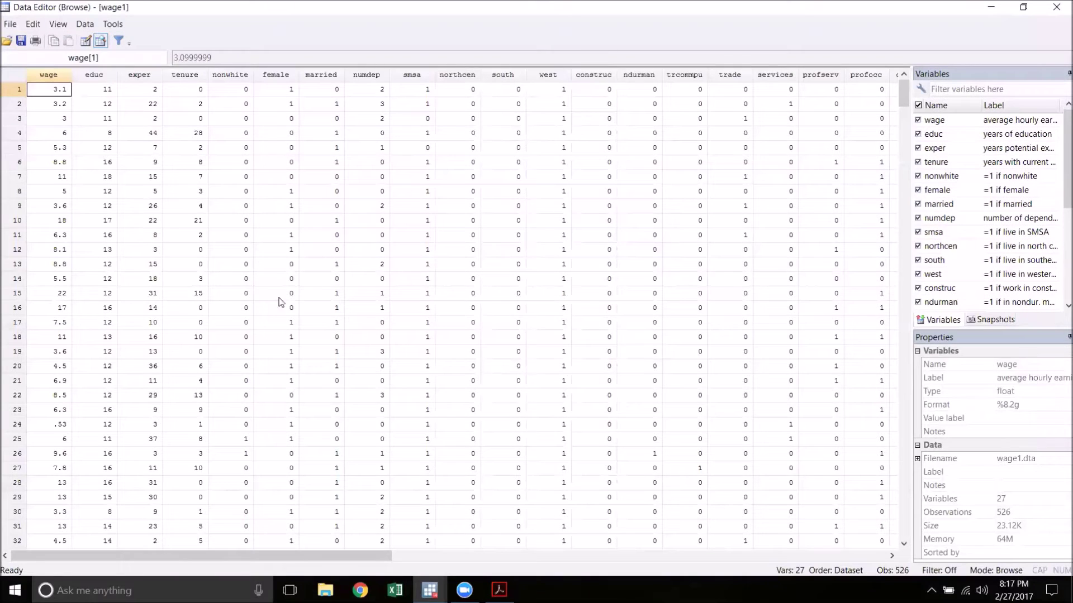
{"action": "left_click_drag", "start_coordinate": [320, 559], "coordinate": [606, 557]}
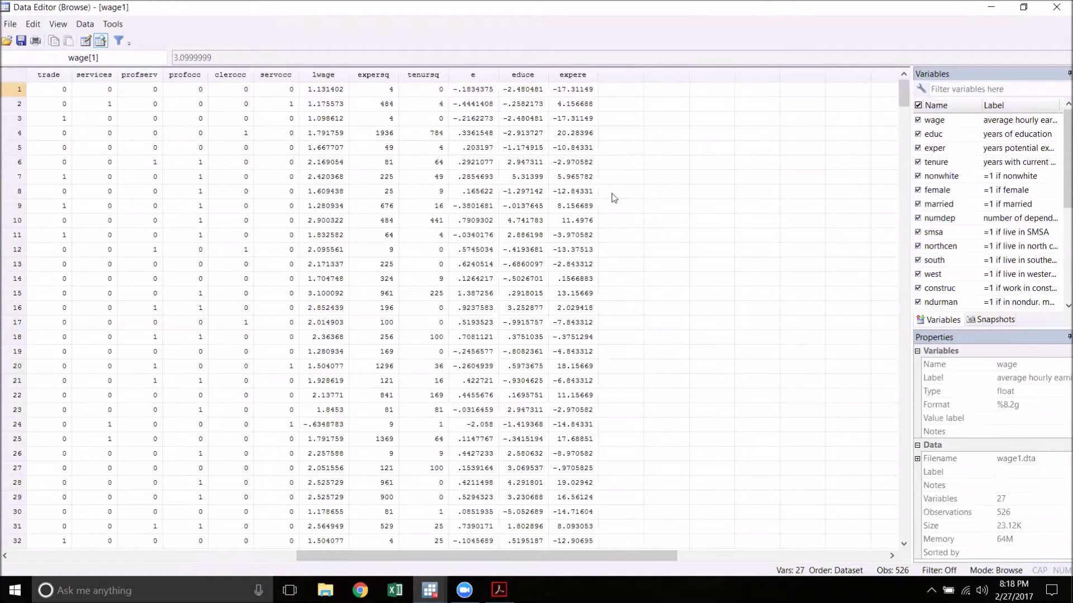
{"action": "key", "text": "alt+Tab"}
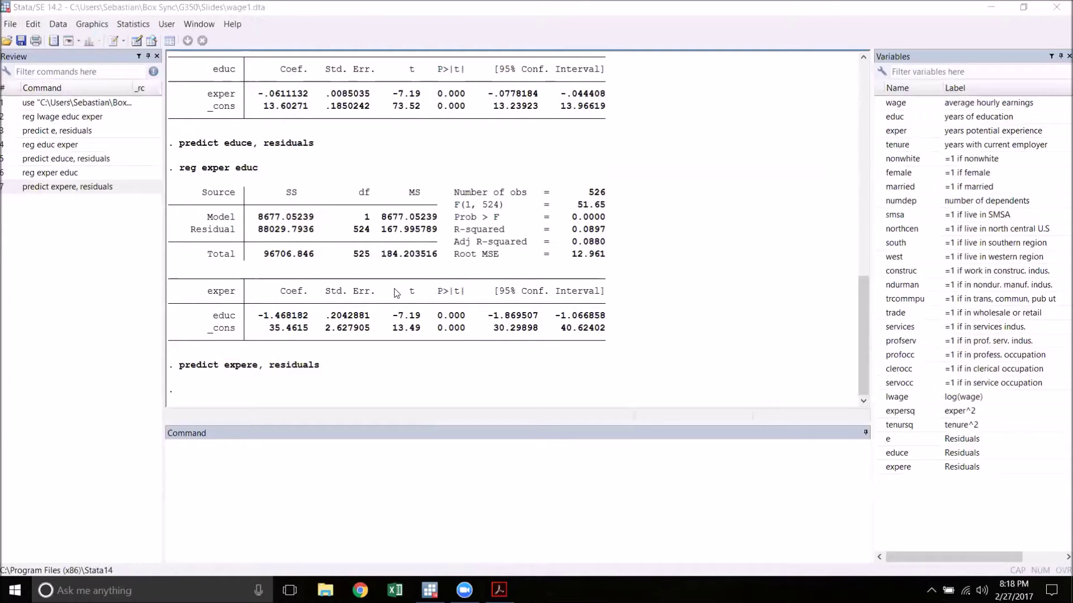
- Generate sumComponentEduc as e^2 * educe^2 and sumComponentExper as e^2 * expere^2
{"action": "left_click", "coordinate": [415, 524]}
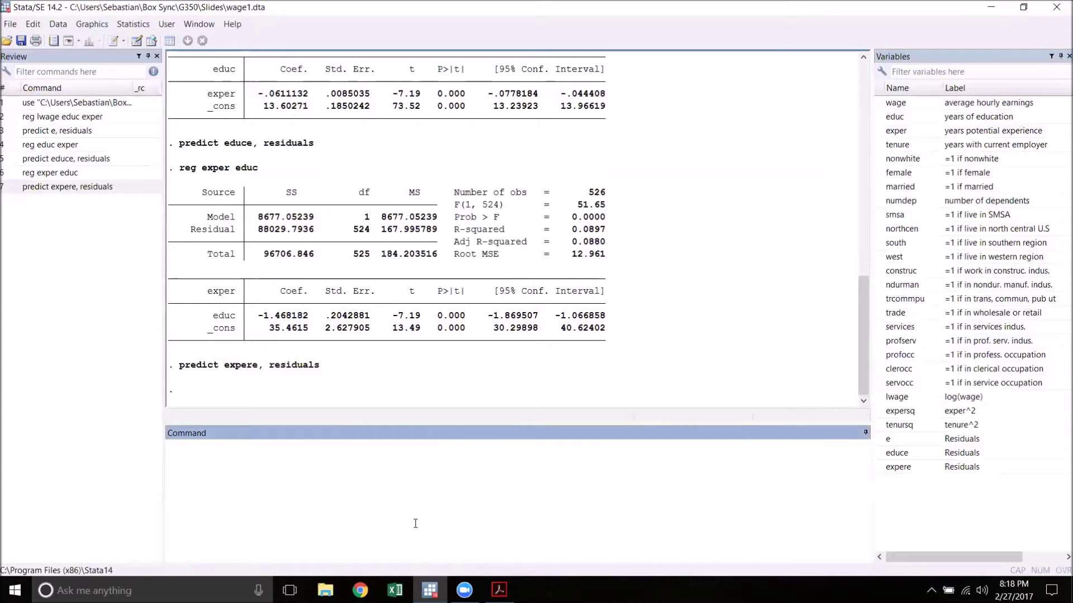
{"action": "type", "text": "gen sumComponentEduc "}
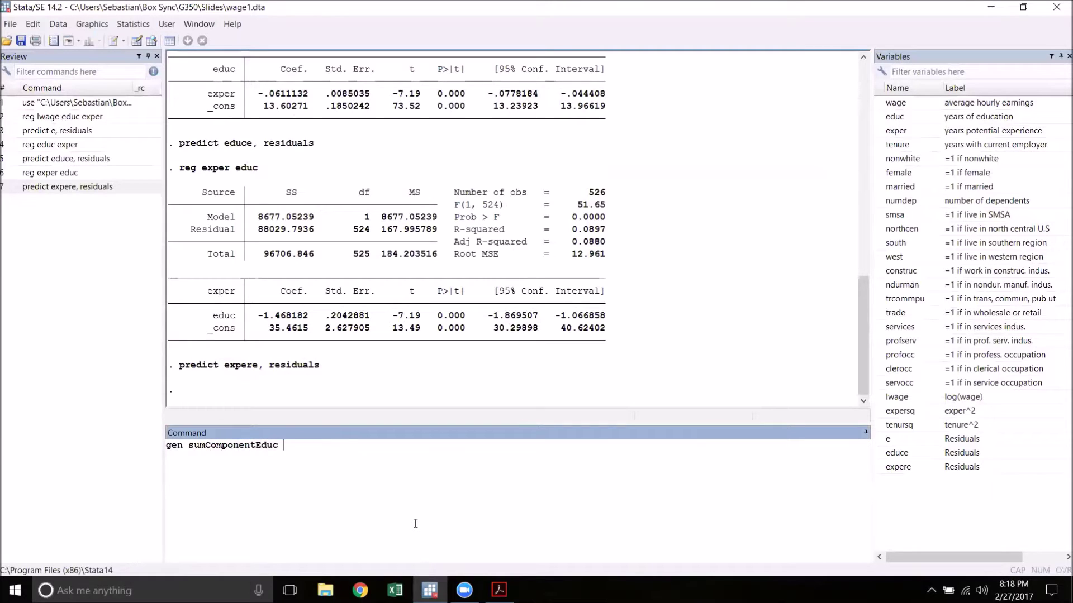
{"action": "type", "text": "= e^2 * educe^2"}
{"action": "key", "text": "Return"}
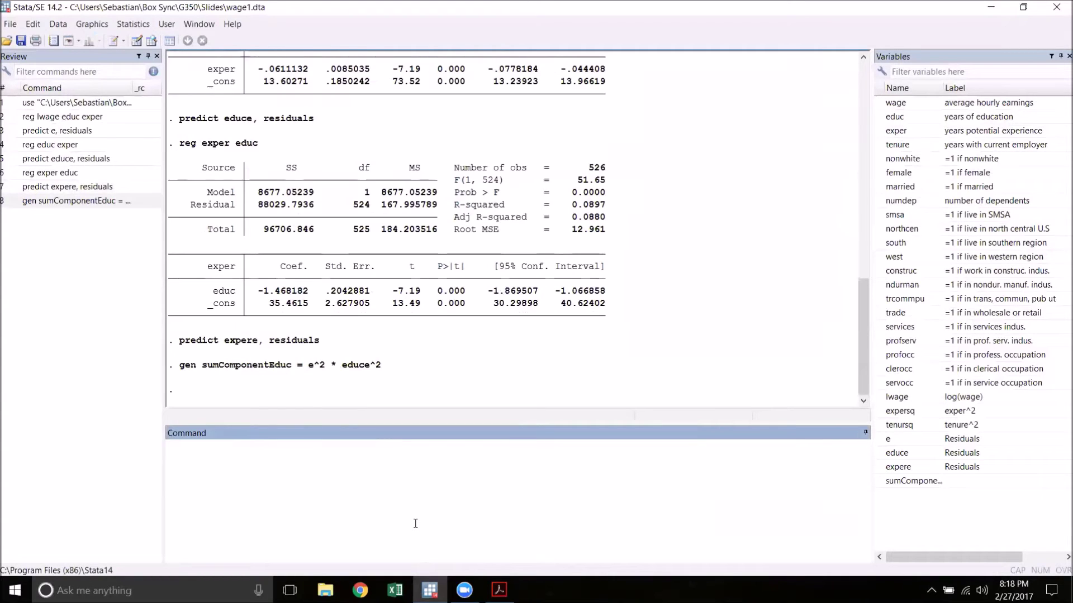
{"action": "type", "text": "gen sumComponentE"}
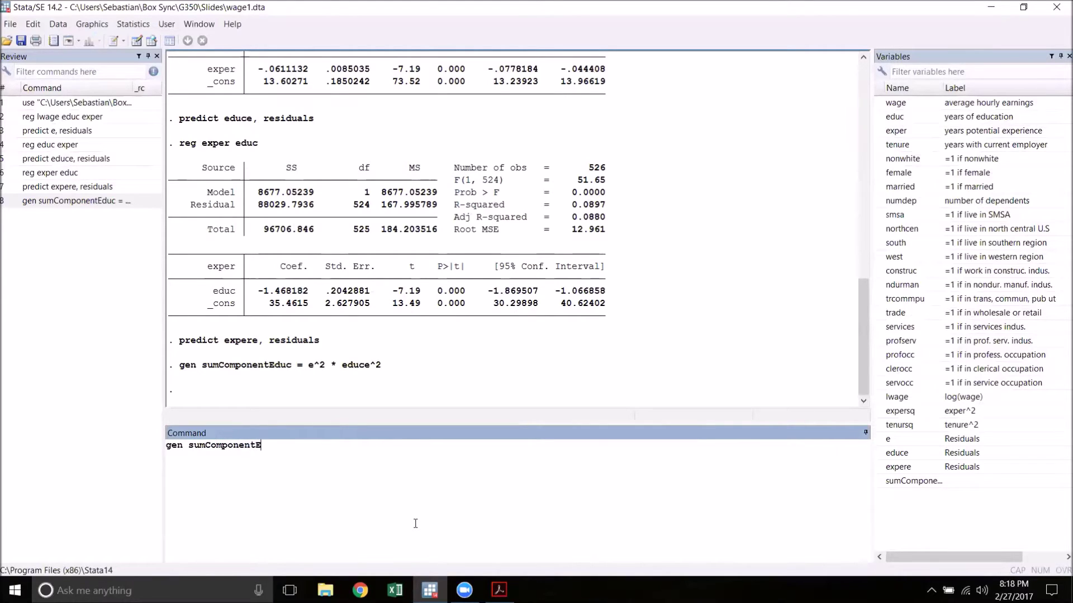
{"action": "type", "text": "xper = e^2 * expere^2"}
{"action": "key", "text": "Return"}
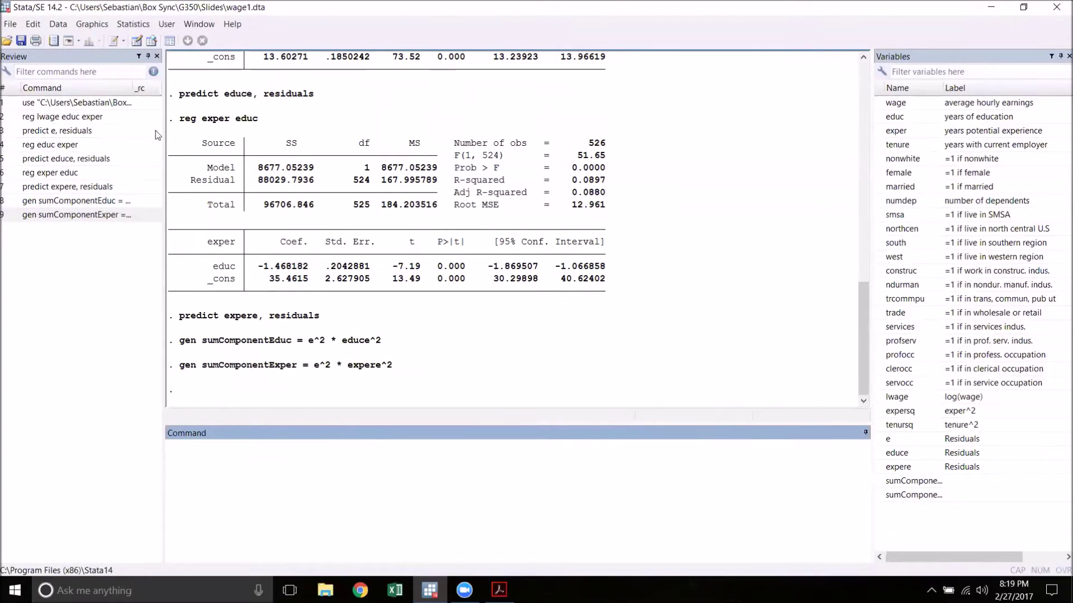
- Browse the dataset to examine the two generated sumComponent variables
{"action": "left_click", "coordinate": [151, 41]}
{"action": "left_click_drag", "start_coordinate": [336, 556], "coordinate": [662, 559]}
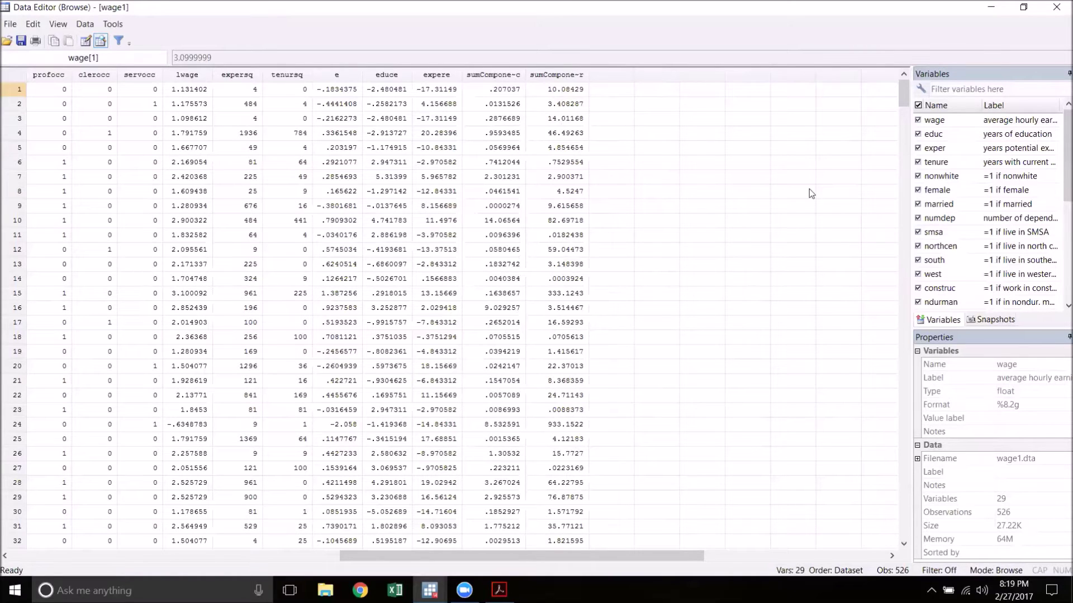
{"action": "left_click", "coordinate": [992, 6]}
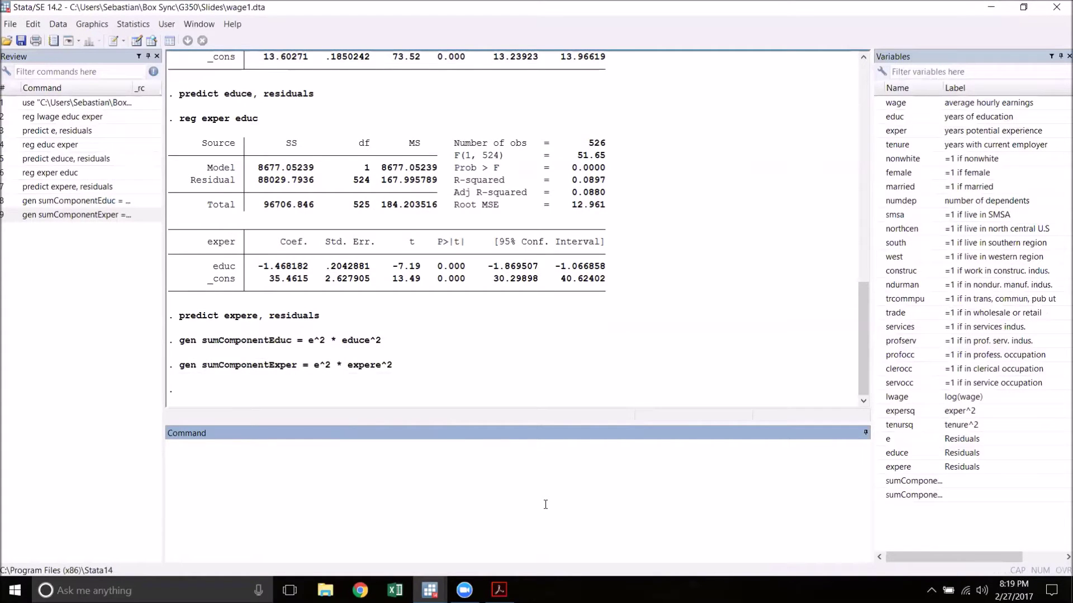
- Summarize sumComponentEduc and display its stored total with r(sum)
{"action": "type", "text": "summarize"}
{"action": "type", "text": "sumComponentEduc"}
{"action": "key", "text": "Return"}
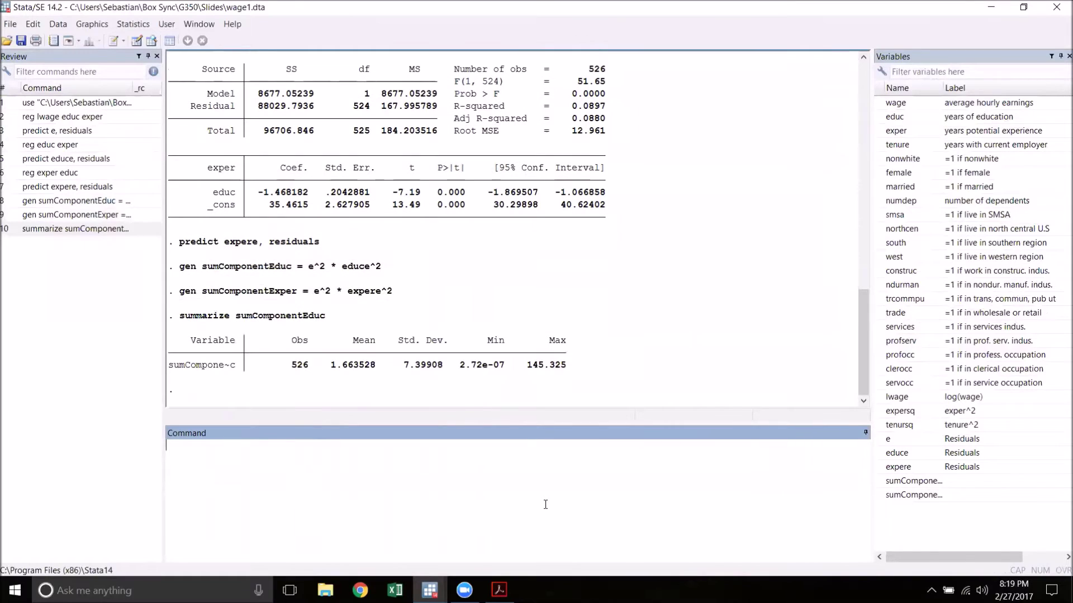
{"action": "type", "text": "di r(sum)"}
{"action": "key", "text": "Return"}
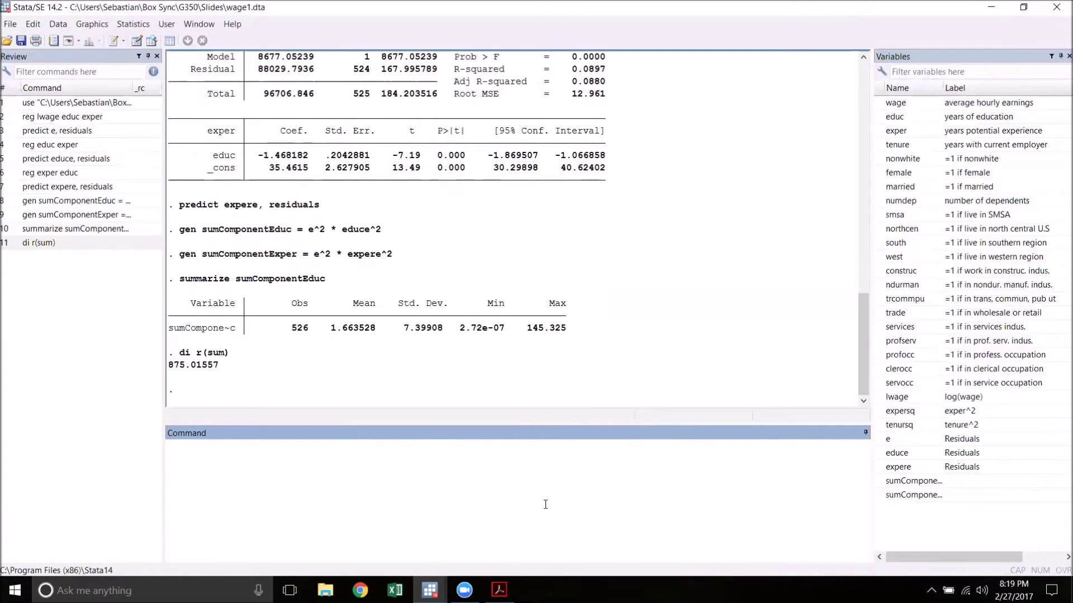
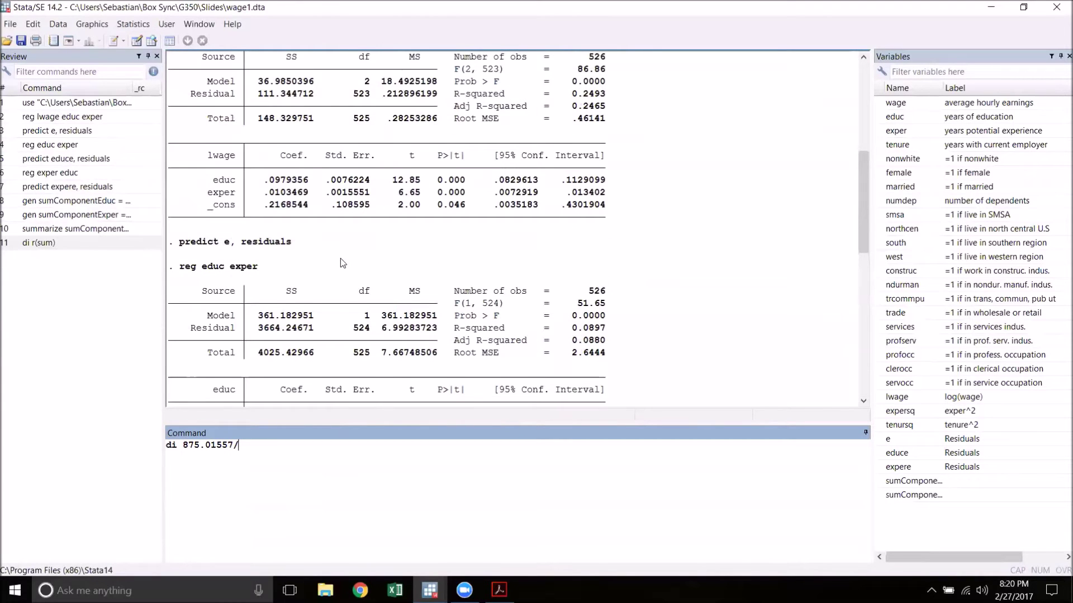
- Complete the unsubmitted display command as di (875.01557/3664.24671^2), copying the divisor from the residual sum of squares of the educ-on-exper regression
{"action": "scroll", "coordinate": [340, 258], "scroll_direction": "down", "scroll_amount": 1}
{"action": "scroll", "coordinate": [336, 269], "scroll_direction": "down", "scroll_amount": 3}
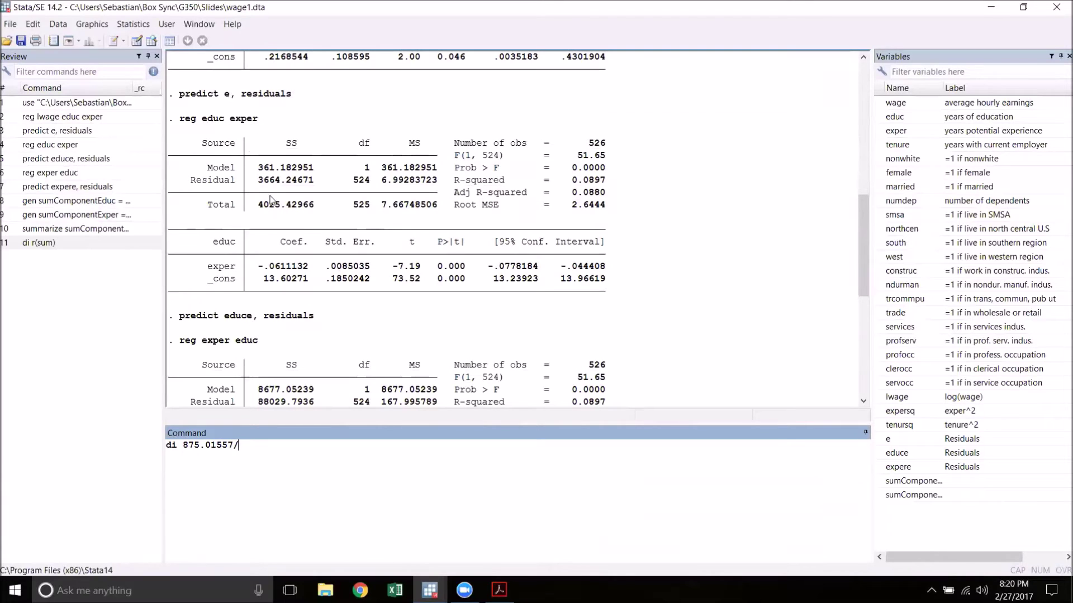
{"action": "left_click_drag", "start_coordinate": [258, 180], "coordinate": [311, 188]}
{"action": "key", "text": "ctrl+c"}
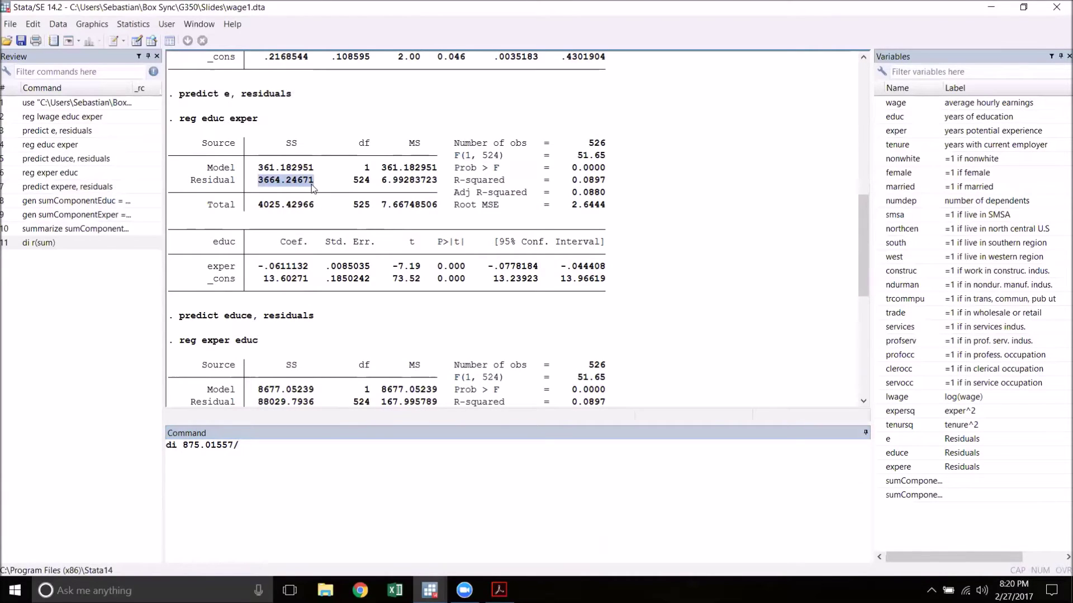
{"action": "scroll", "coordinate": [321, 294], "scroll_direction": "down", "scroll_amount": 6}
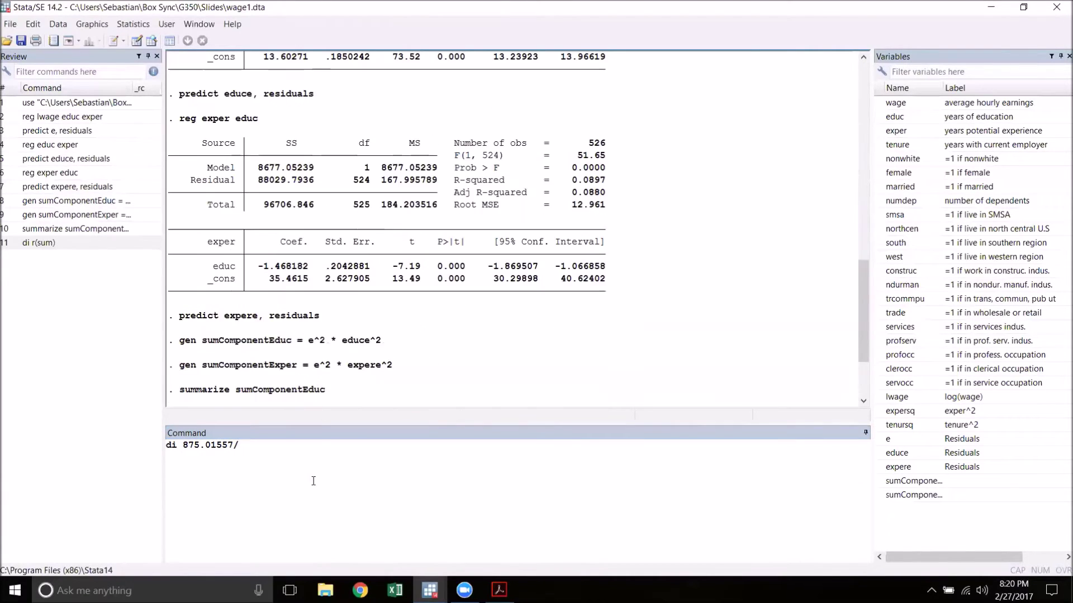
{"action": "left_click", "coordinate": [307, 540]}
{"action": "key", "text": "ctrl+v"}
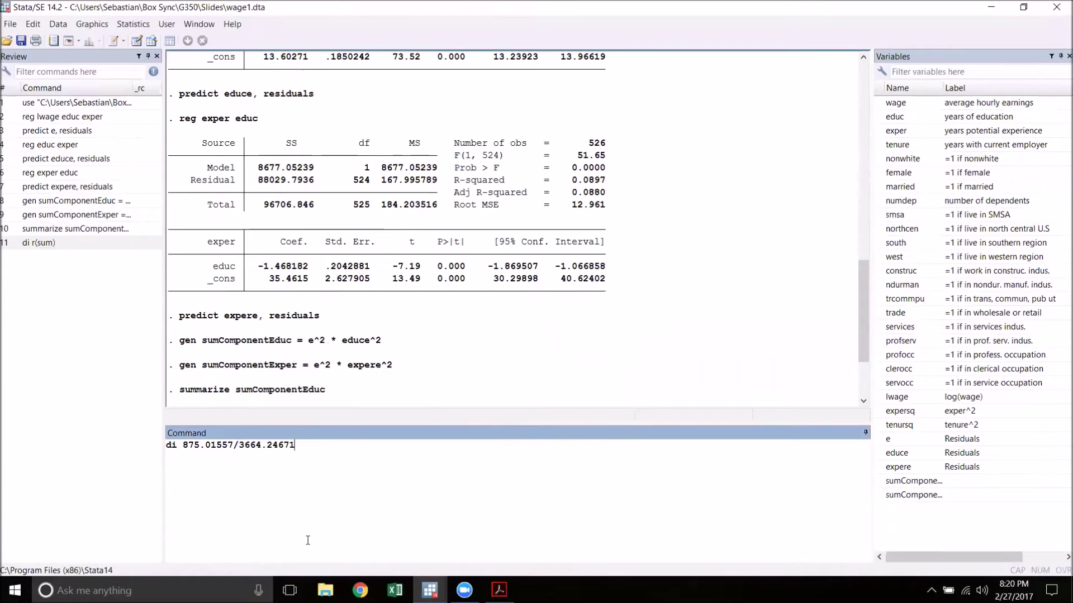
{"action": "type", "text": "^2)"}
{"action": "left_click", "coordinate": [184, 445]}
{"action": "type", "text": "("}
{"action": "left_click", "coordinate": [392, 457]}
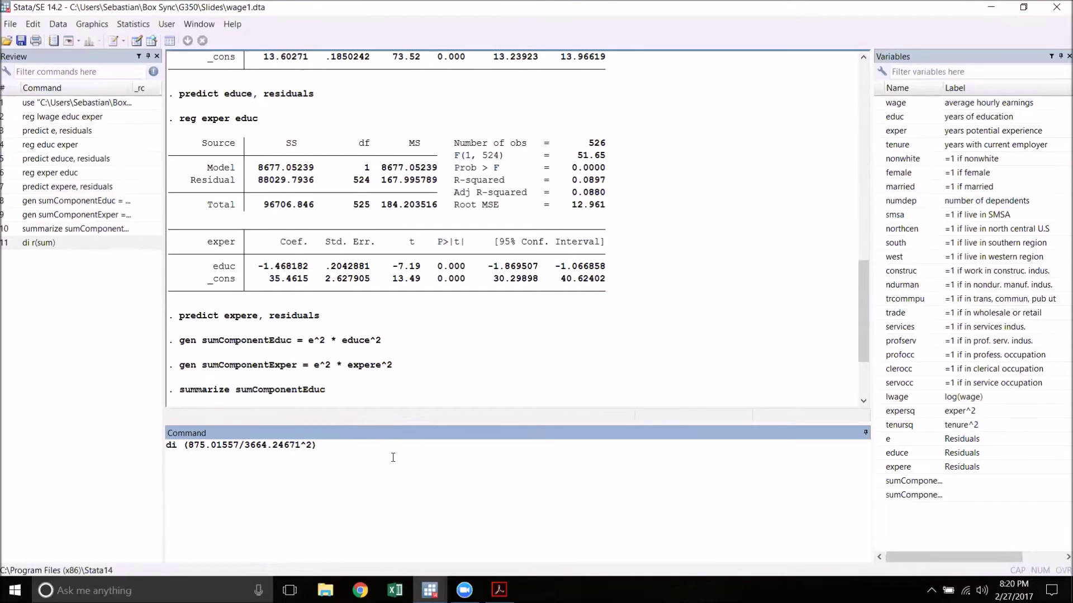
- Multiply the expression by the degrees-of-freedom correction (526/523) and run the display command
{"action": "type", "text": "*("}
{"action": "type", "text": "5265"}
{"action": "key", "text": "BackSpace"}
{"action": "type", "text": "/"}
{"action": "scroll", "coordinate": [425, 310], "scroll_direction": "up", "scroll_amount": 10}
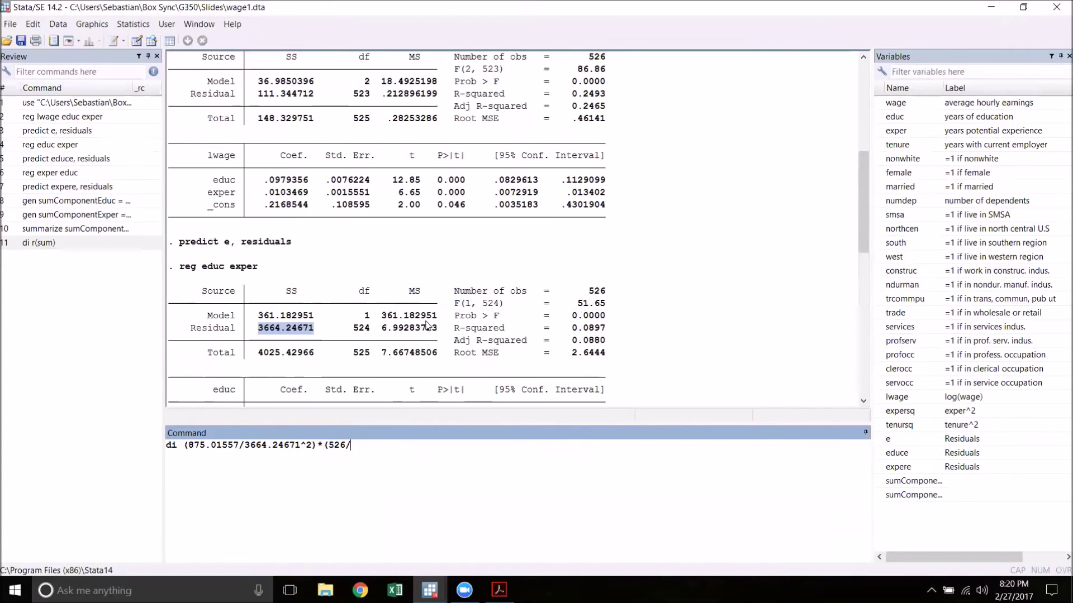
{"action": "scroll", "coordinate": [427, 324], "scroll_direction": "up", "scroll_amount": 3}
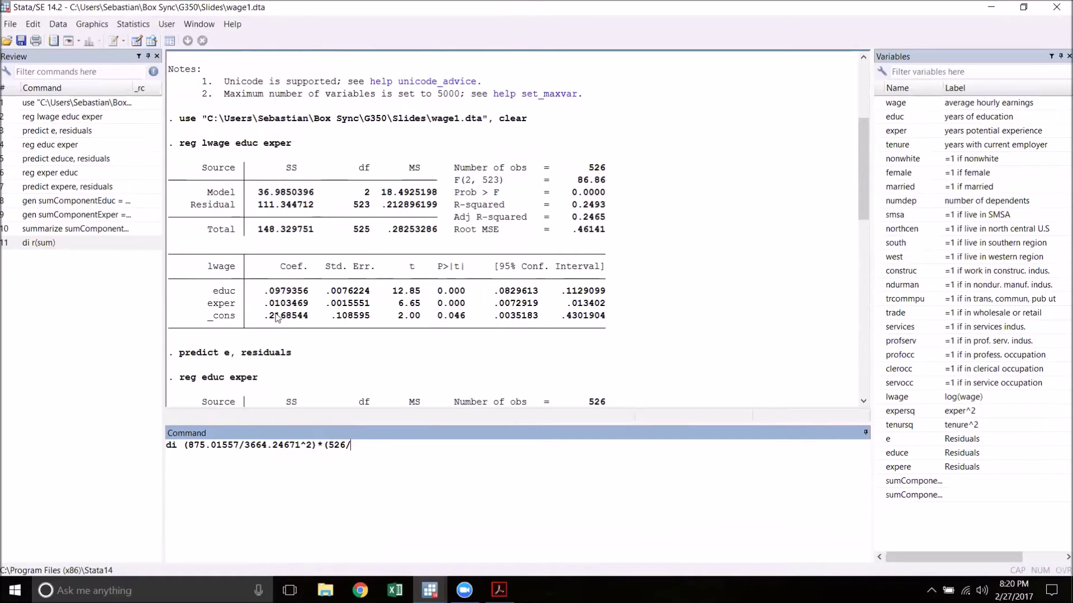
{"action": "type", "text": "523)"}
{"action": "key", "text": "Return"}
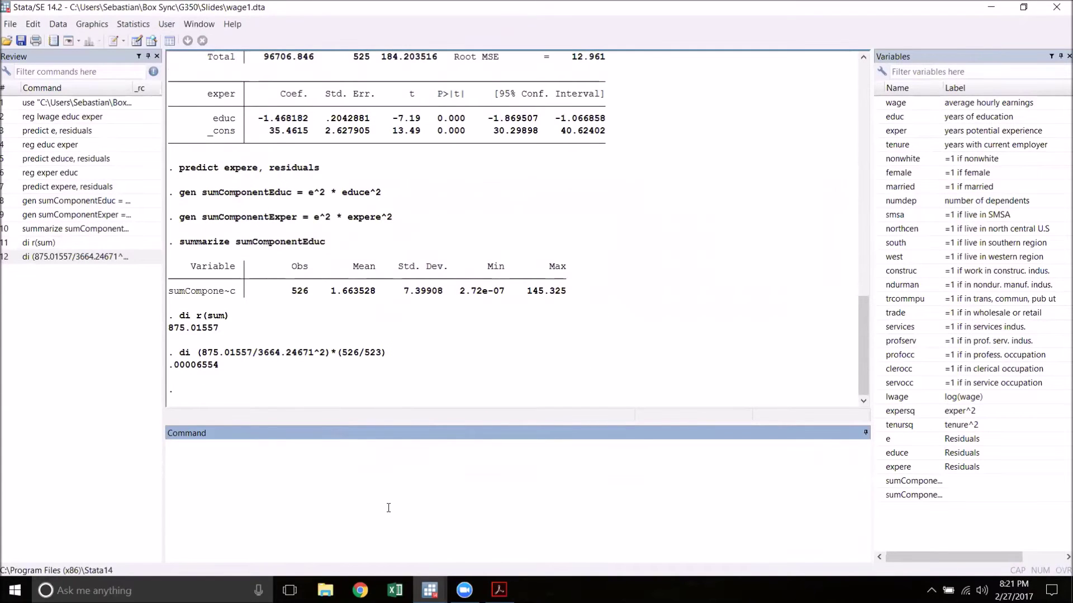
- Display the square root of the computed variance, using di sqrt(.00006554)
{"action": "type", "text": "di"}
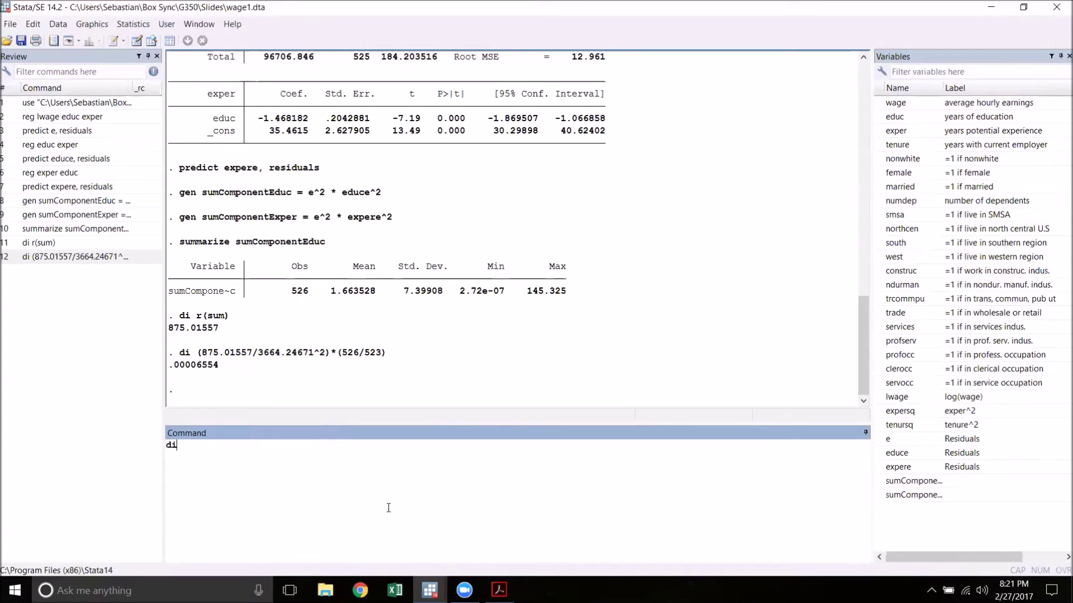
{"action": "type", "text": " sqrt("}
{"action": "left_click_drag", "start_coordinate": [220, 366], "coordinate": [169, 365]}
{"action": "key", "text": "ctrl+c"}
{"action": "left_click", "coordinate": [250, 486]}
{"action": "key", "text": "ctrl+v"}
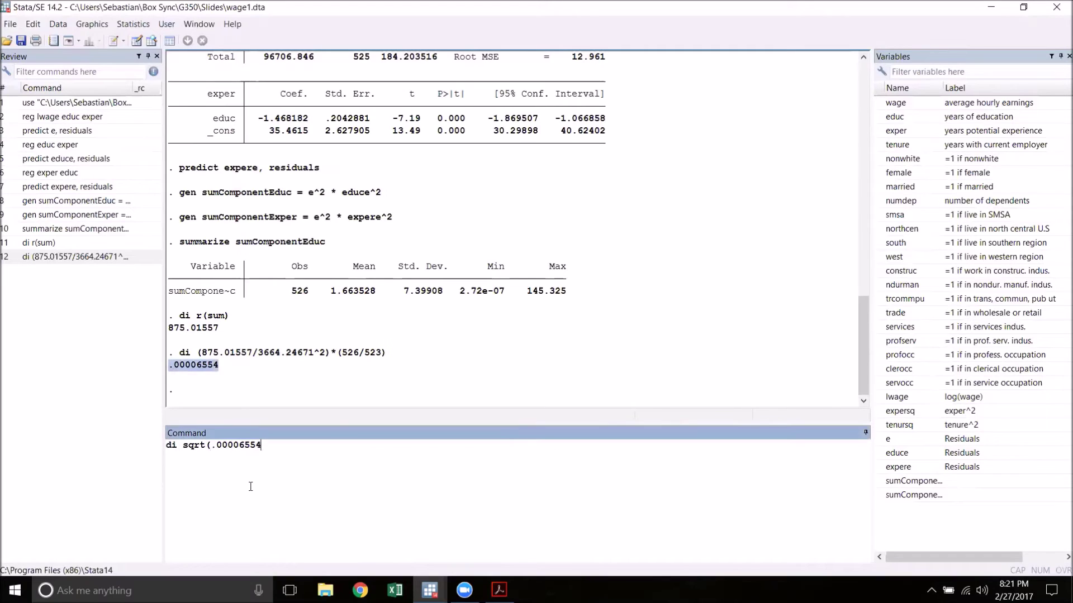
{"action": "type", "text": ")"}
{"action": "key", "text": "Return"}
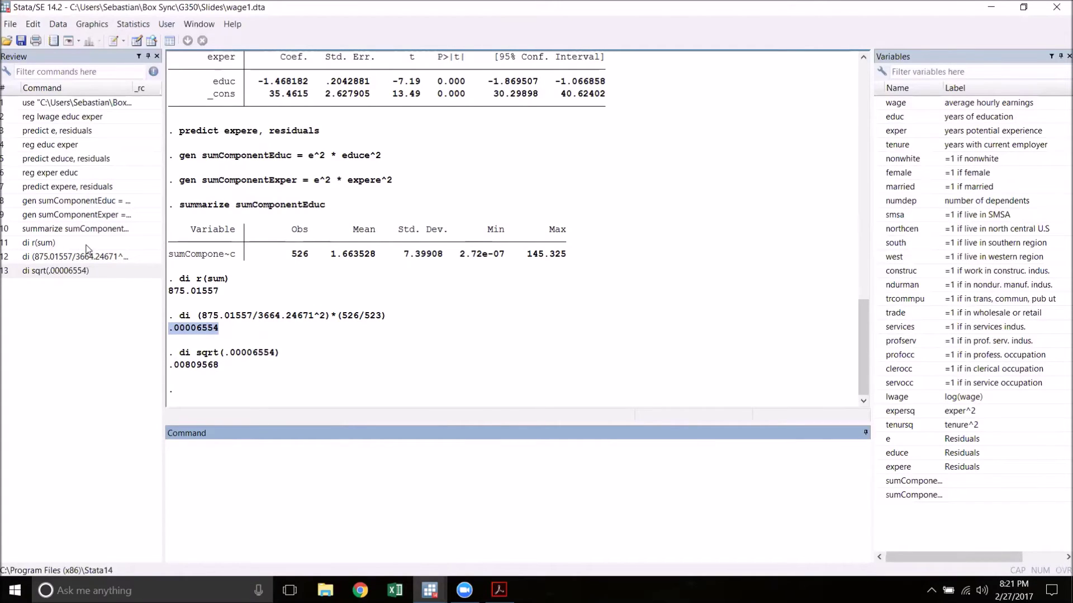
- Rerun the regression of lwage on educ and exper with the robust option and check educ's robust standard error
{"action": "left_click", "coordinate": [71, 118]}
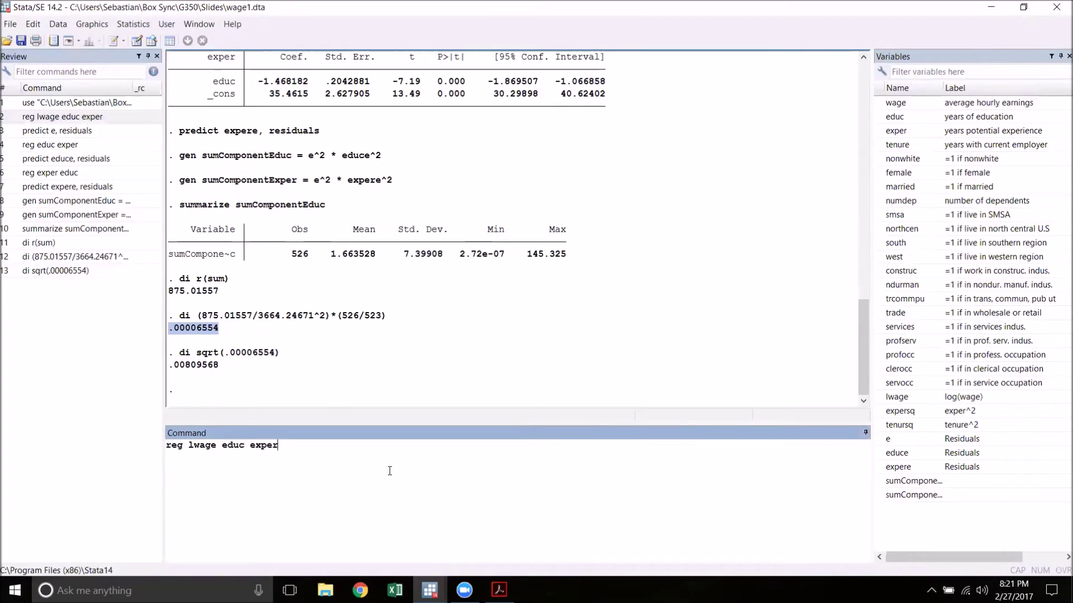
{"action": "type", "text": ", robust"}
{"action": "key", "text": "Return"}
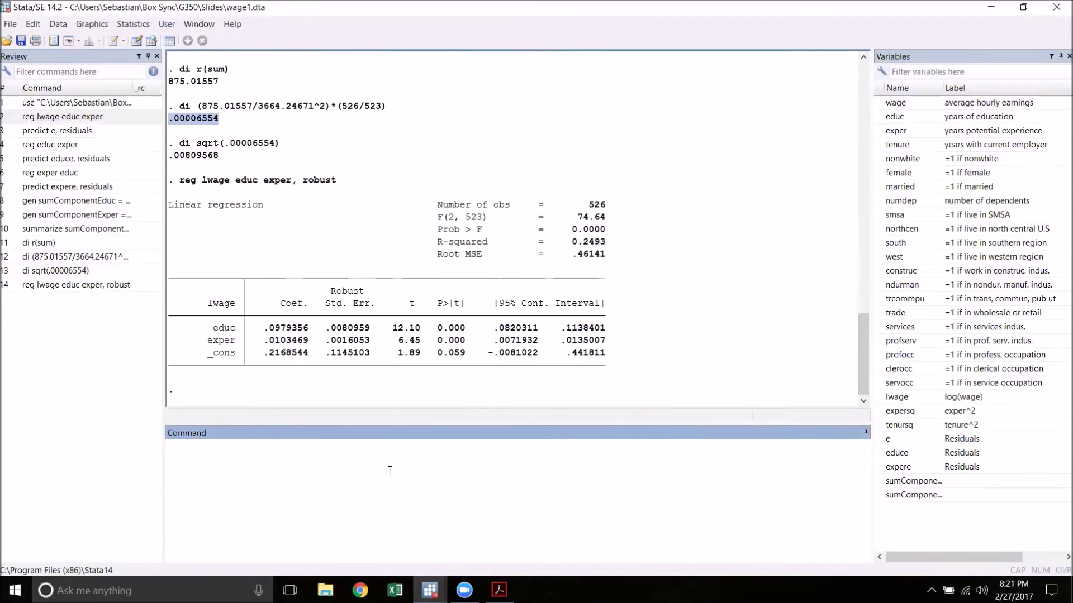
{"action": "left_click", "coordinate": [358, 391]}
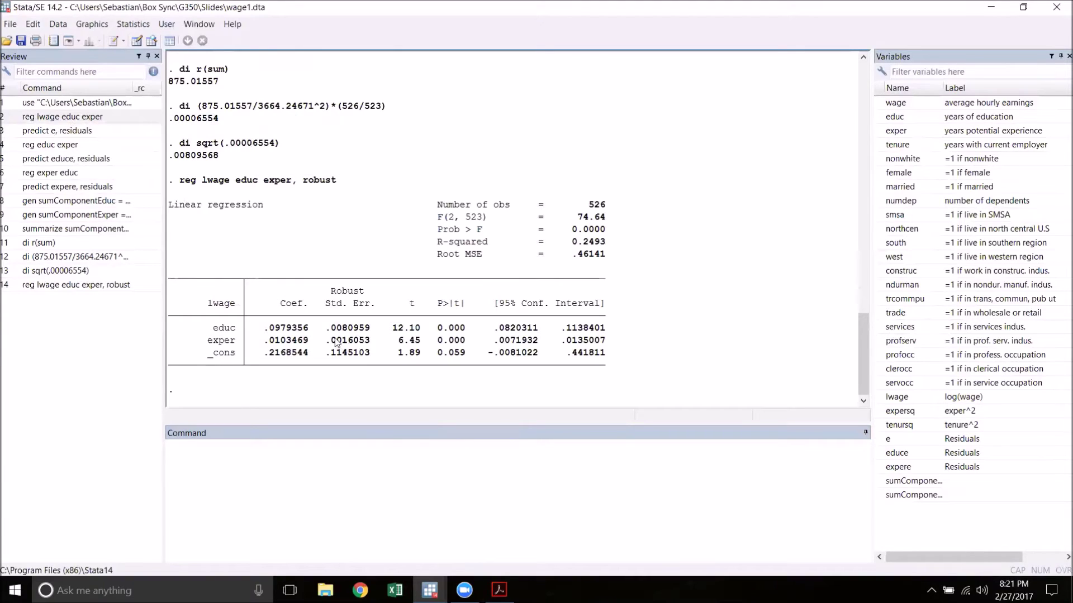
{"action": "left_click_drag", "start_coordinate": [327, 331], "coordinate": [374, 336]}
{"action": "left_click", "coordinate": [383, 377]}
- Summarize sumComponentExper and display its stored total with r(sum)
{"action": "left_click", "coordinate": [366, 484]}
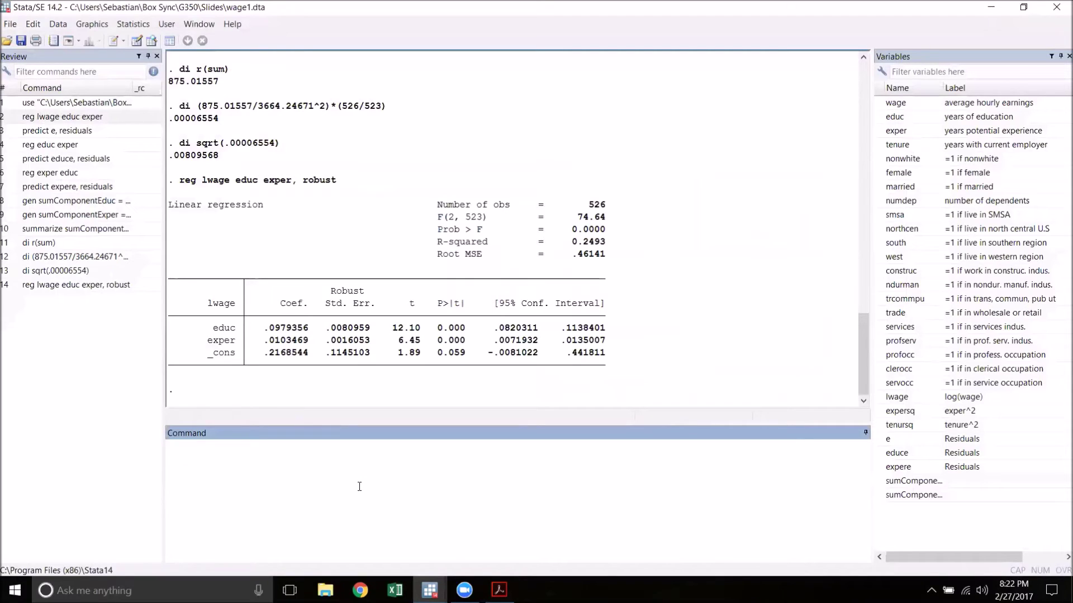
{"action": "type", "text": "summarize sumComponentExper"}
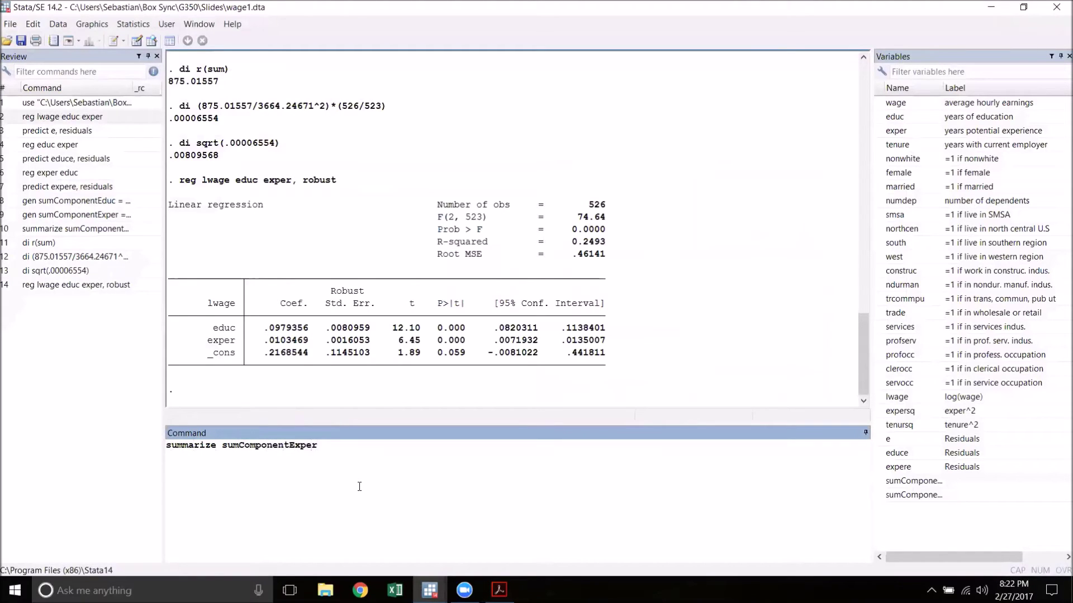
{"action": "key", "text": "Return"}
{"action": "type", "text": "di r(sum)"}
{"action": "key", "text": "Return"}
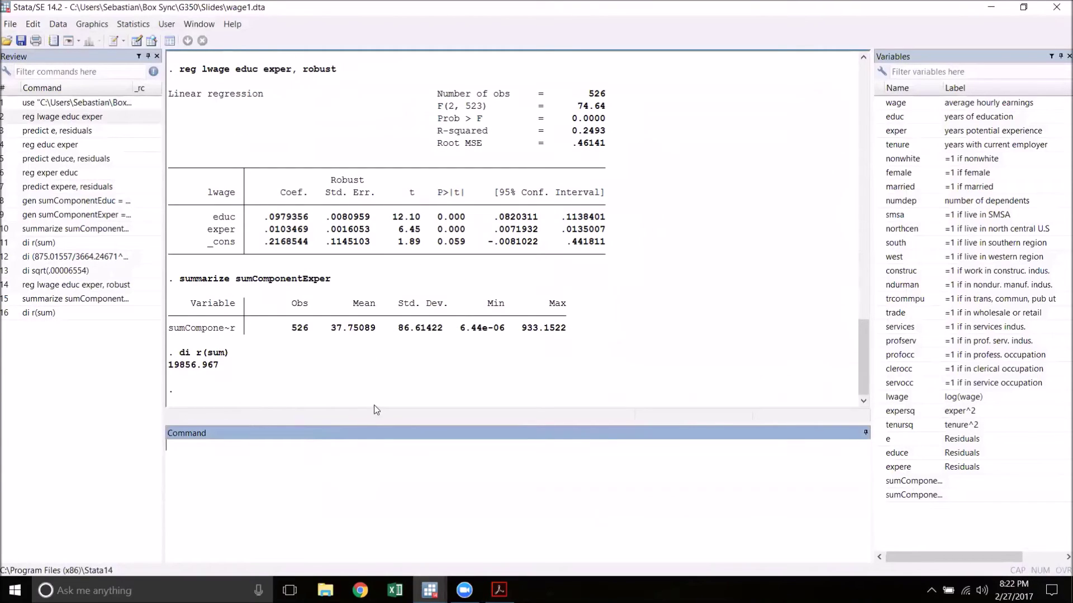
- Reuse the earlier educ variance expression as a new unsubmitted display command, replacing its numerator with the sumComponentExper total, 19856.967
{"action": "scroll", "coordinate": [367, 397], "scroll_direction": "up", "scroll_amount": 5}
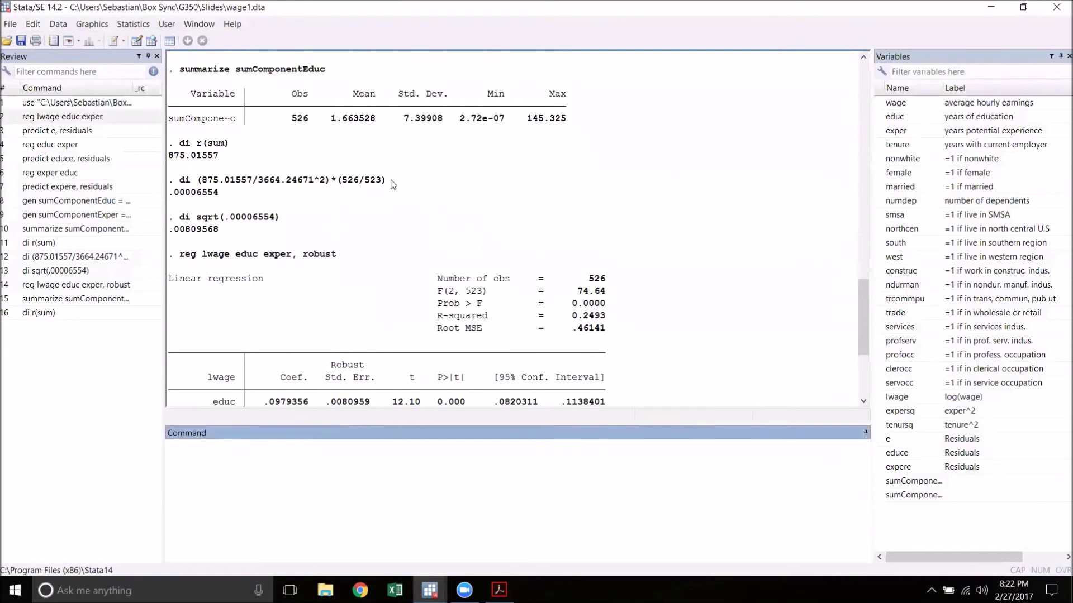
{"action": "left_click_drag", "start_coordinate": [388, 183], "coordinate": [292, 498]}
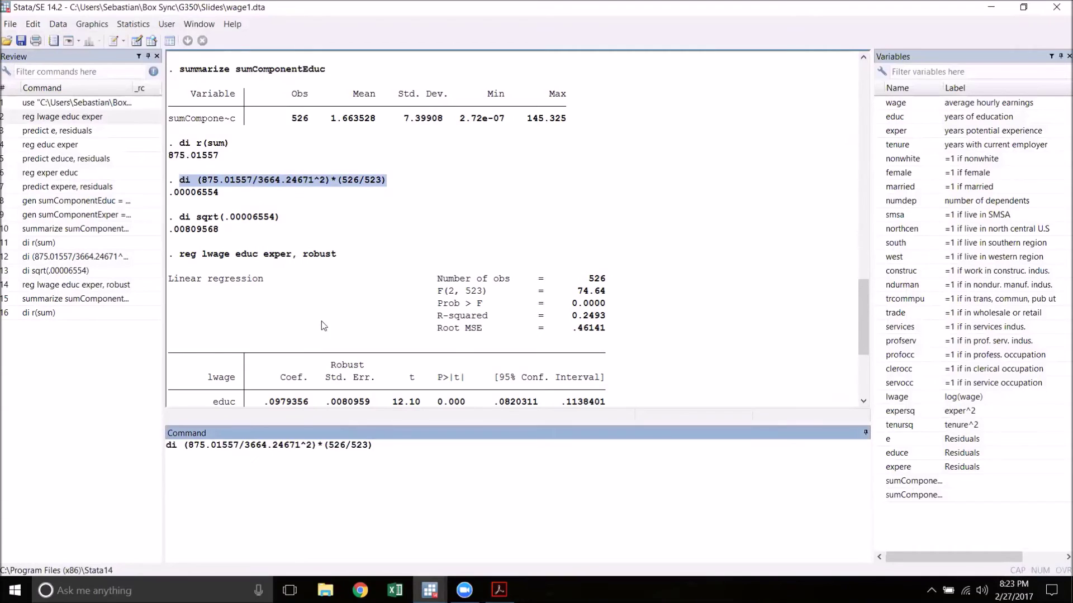
{"action": "scroll", "coordinate": [321, 326], "scroll_direction": "down", "scroll_amount": 5}
{"action": "left_click_drag", "start_coordinate": [219, 367], "coordinate": [178, 369]}
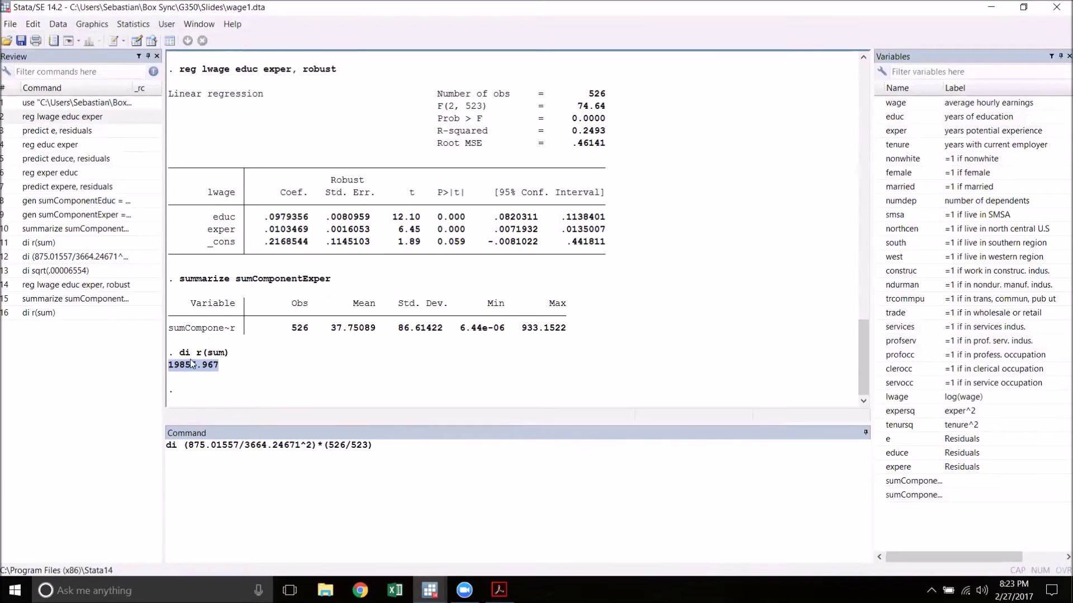
{"action": "left_click_drag", "start_coordinate": [242, 454], "coordinate": [186, 445]}
{"action": "key", "text": "ctrl+v"}
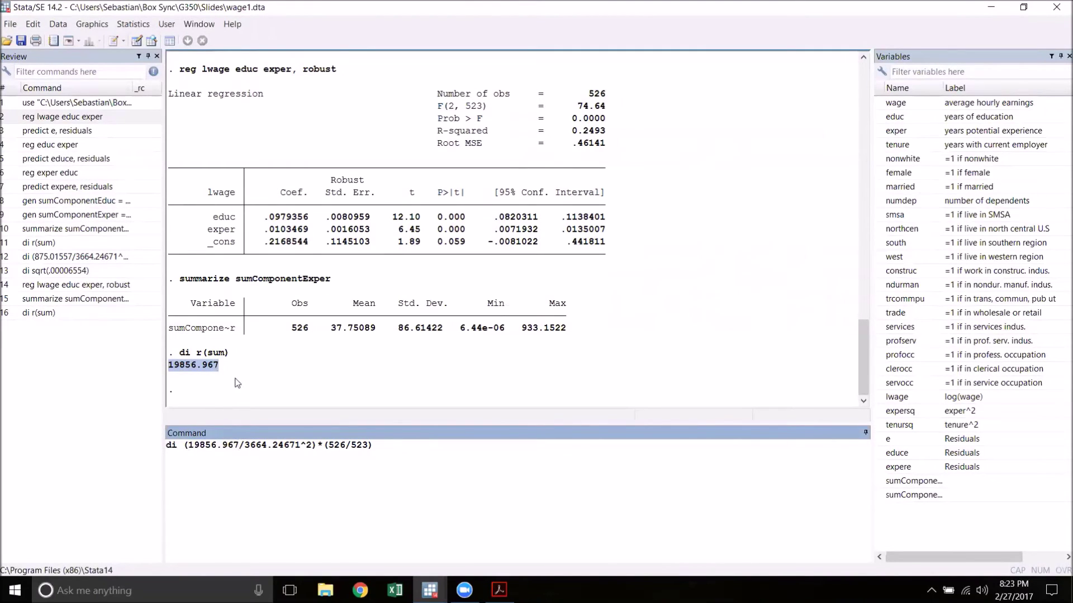
- Replace the divisor with 88029.7936, the residual sum of squares of the exper-on-educ regression, and run di (19856.967/88029.7936^2)*(526/523)
{"action": "scroll", "coordinate": [274, 375], "scroll_direction": "up", "scroll_amount": 10}
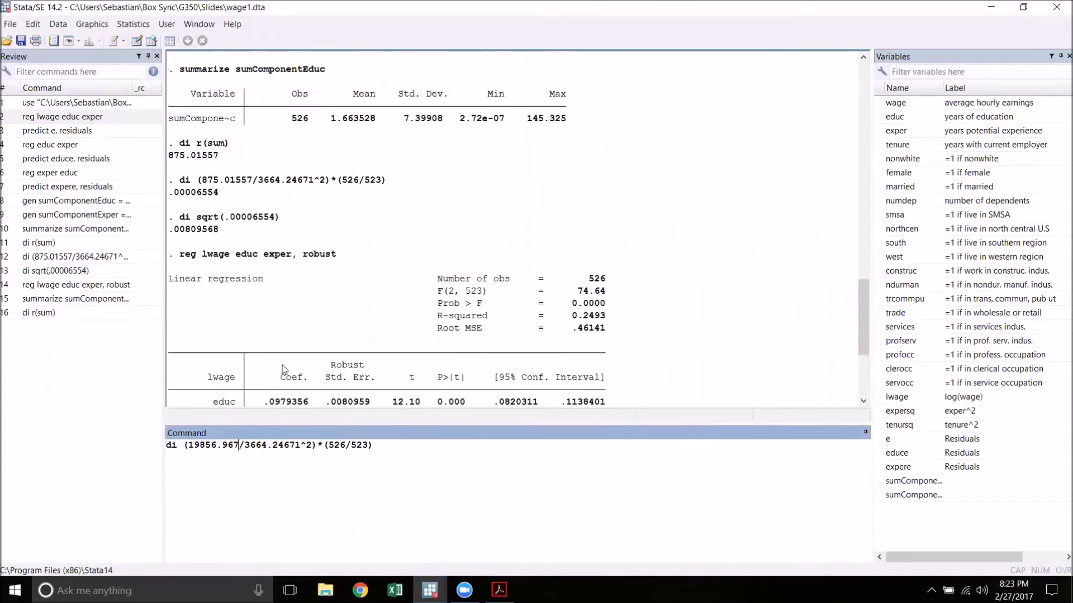
{"action": "scroll", "coordinate": [282, 366], "scroll_direction": "up", "scroll_amount": 4}
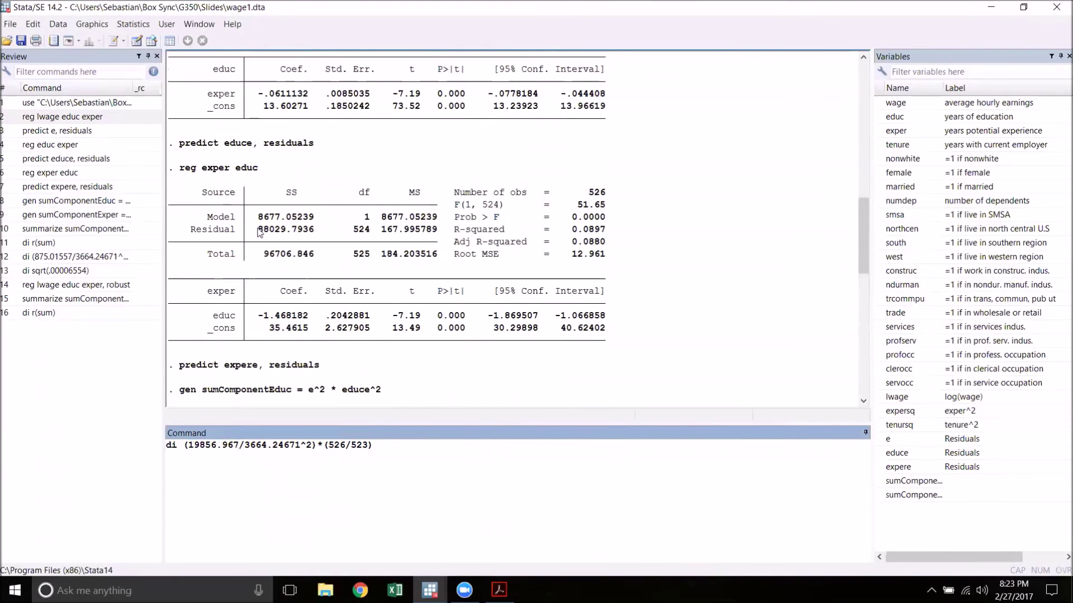
{"action": "left_click_drag", "start_coordinate": [260, 230], "coordinate": [315, 233]}
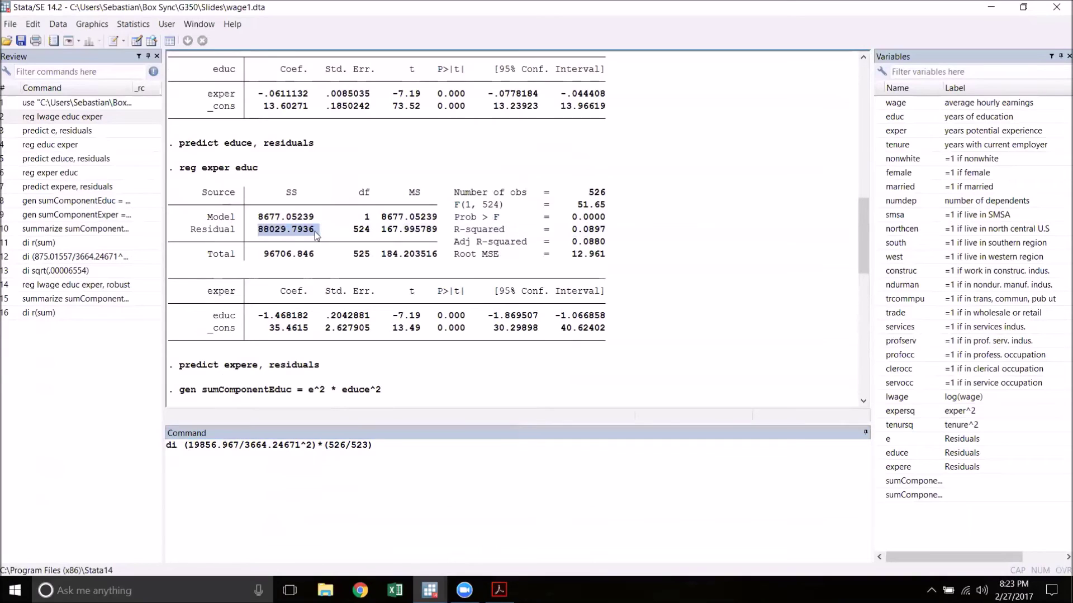
{"action": "scroll", "coordinate": [348, 347], "scroll_direction": "down", "scroll_amount": 12}
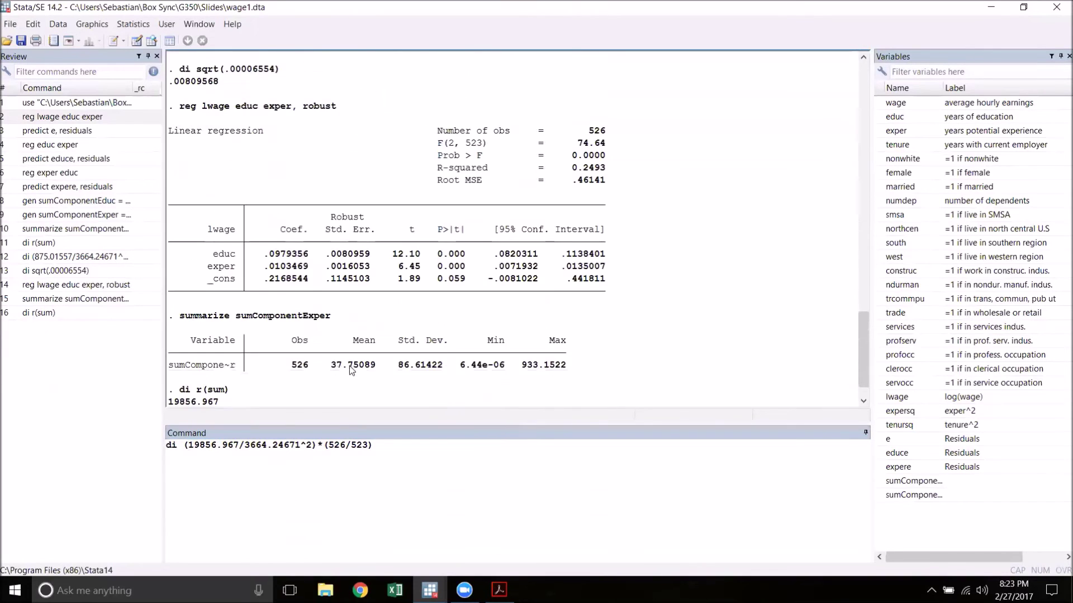
{"action": "left_click", "coordinate": [246, 445]}
{"action": "left_click_drag", "start_coordinate": [247, 445], "coordinate": [301, 449]}
{"action": "key", "text": "ctrl+v"}
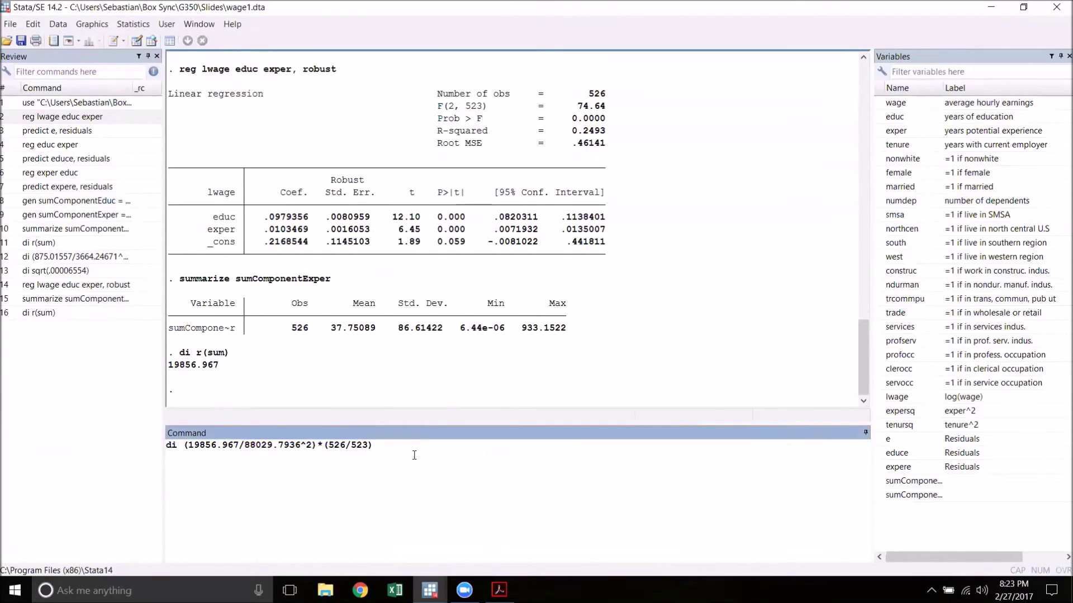
{"action": "key", "text": "Return"}
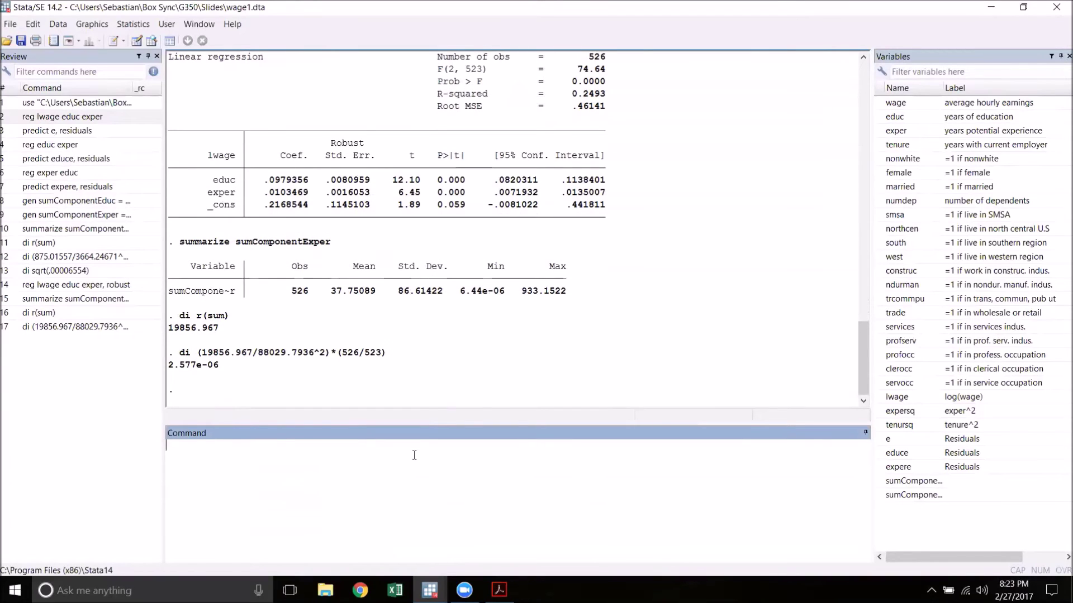
- Display the square root of the exper variance expression, using di sqrt((19856.967/88029.7936^2)*(526/523))
{"action": "type", "text": "di sqrt("}
{"action": "left_click_drag", "start_coordinate": [198, 353], "coordinate": [386, 359]}
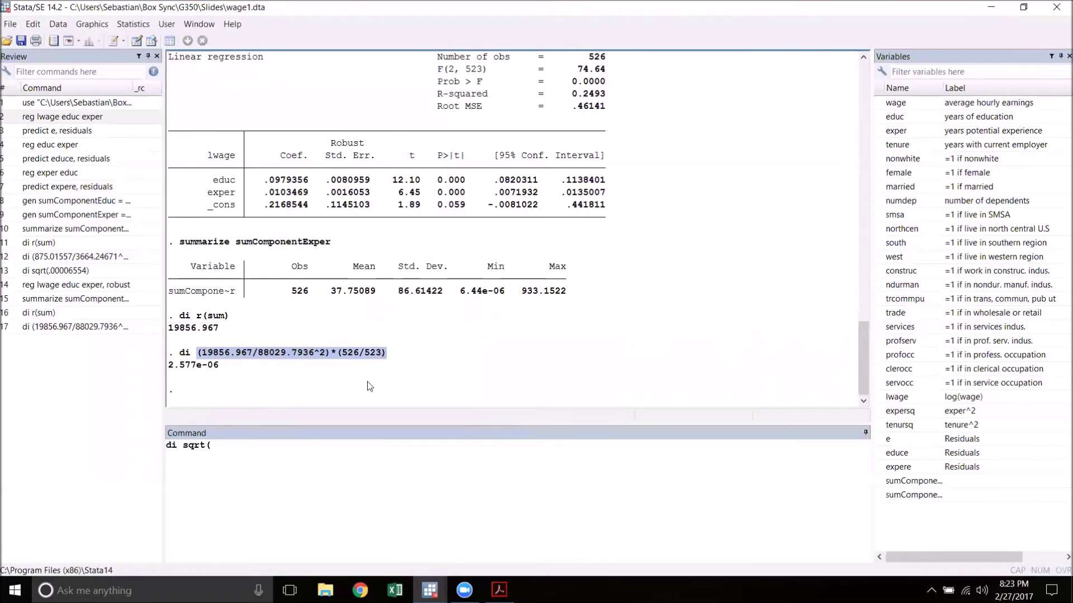
{"action": "left_click", "coordinate": [320, 500]}
{"action": "key", "text": "ctrl+v"}
{"action": "type", "text": ")"}
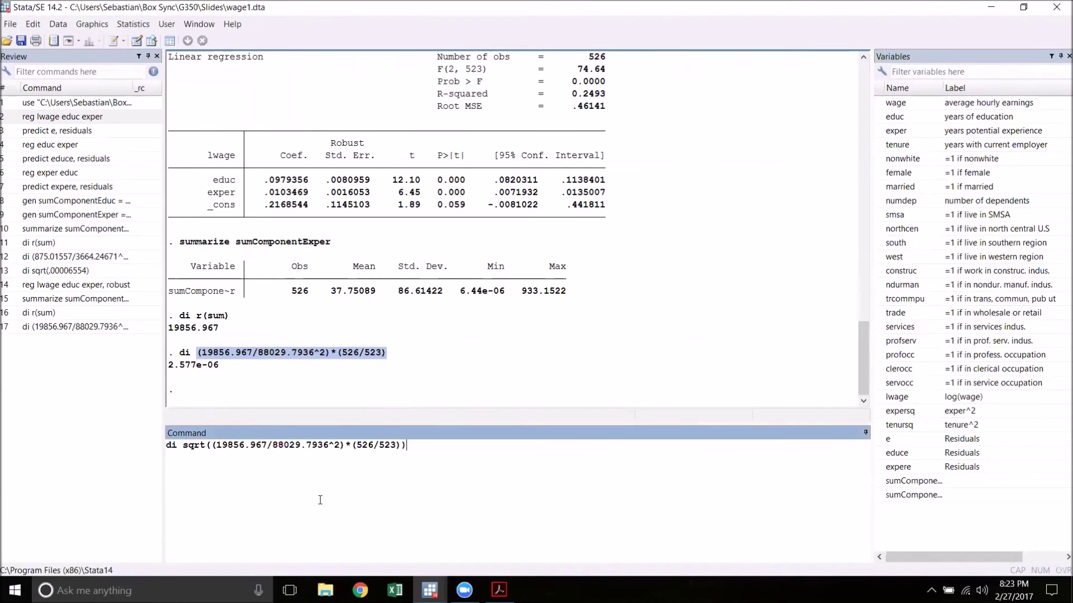
{"action": "key", "text": "Return"}
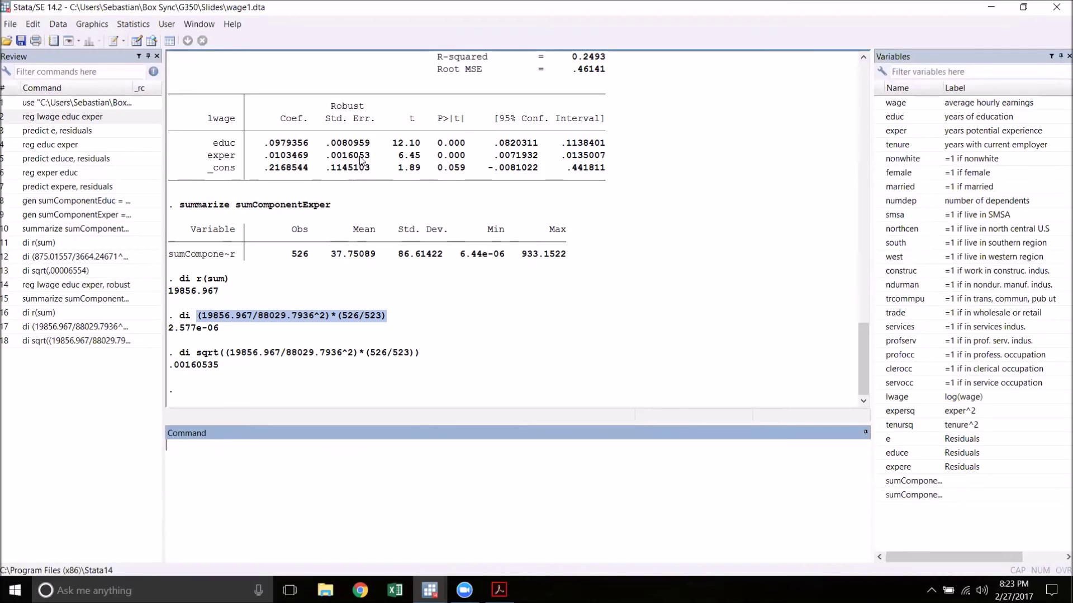
{"action": "left_click", "coordinate": [479, 296]}
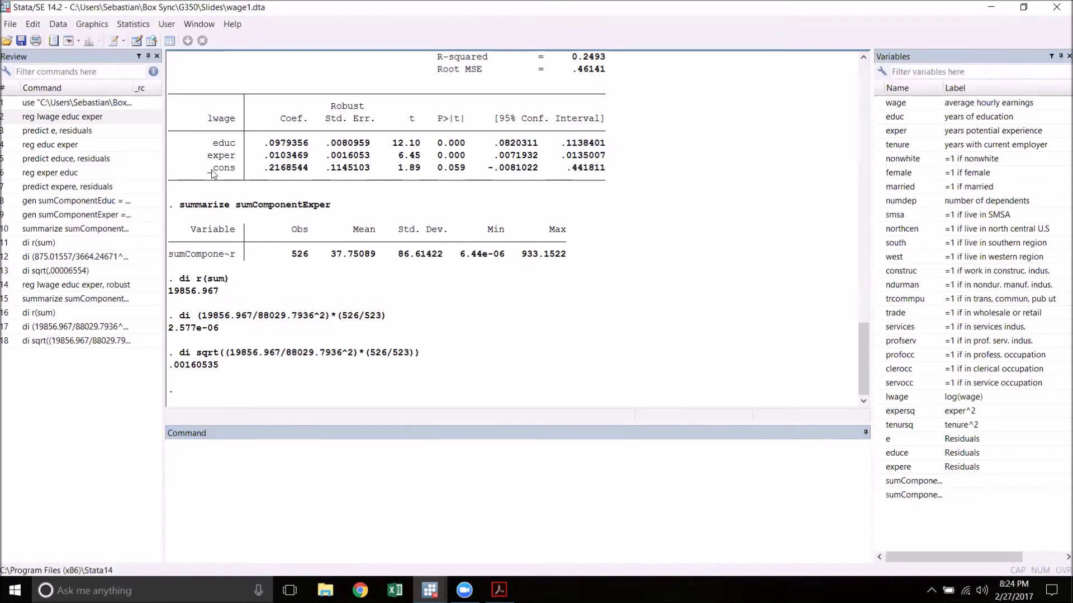
- Generate a constant variable named ones equal to 1
{"action": "left_click", "coordinate": [448, 477]}
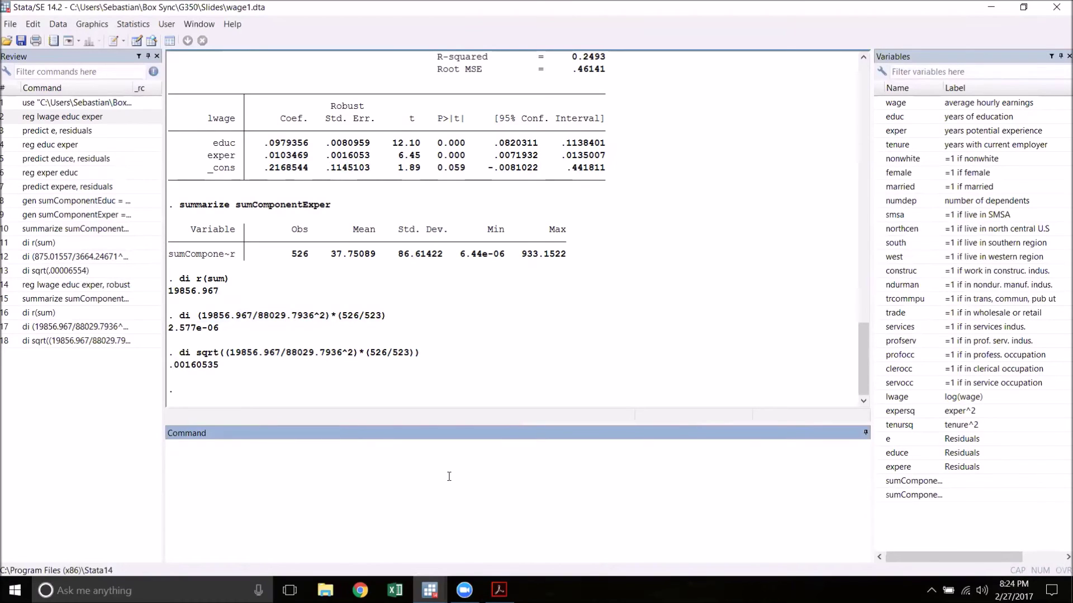
{"action": "type", "text": "gen ones = 1"}
{"action": "key", "text": "Return"}
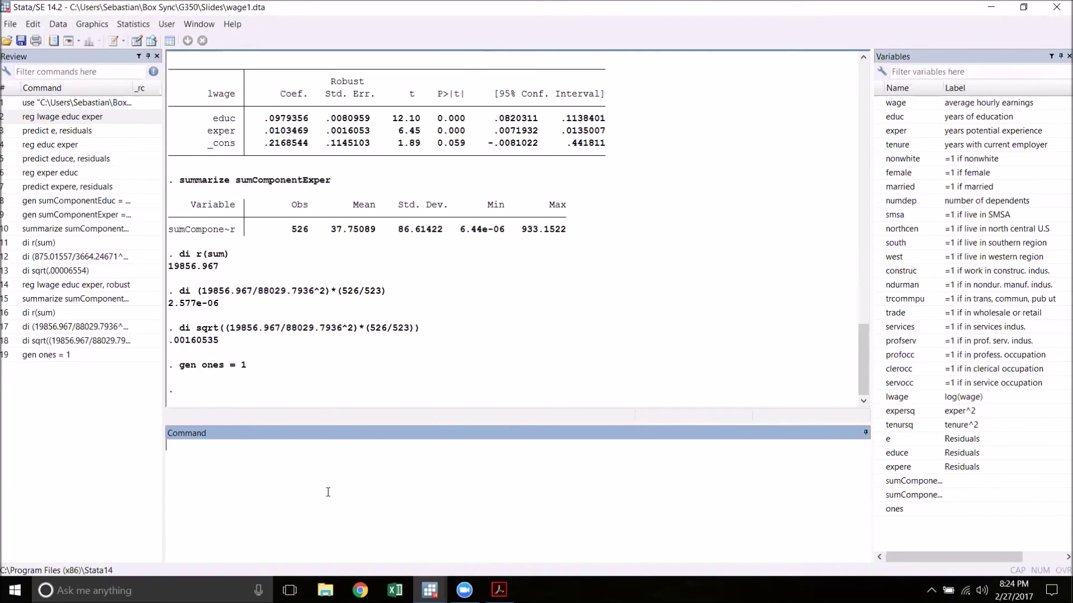
- Regress ones on educ and exper without a constant, using the nocons option
{"action": "type", "text": "reg ones educ exper , nocons"}
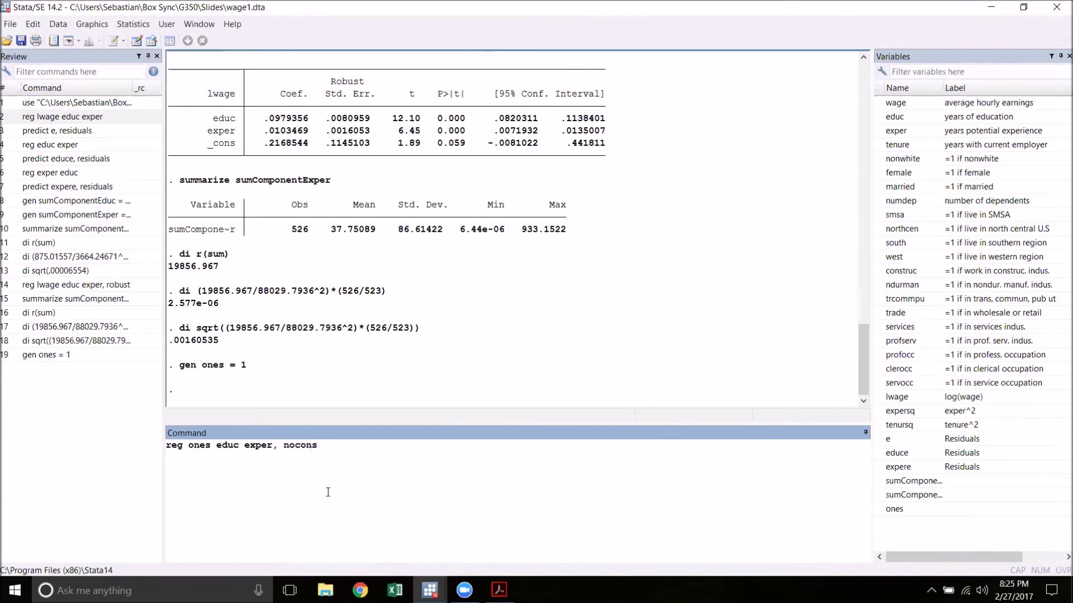
{"action": "key", "text": "Return"}
{"action": "left_click", "coordinate": [648, 337]}
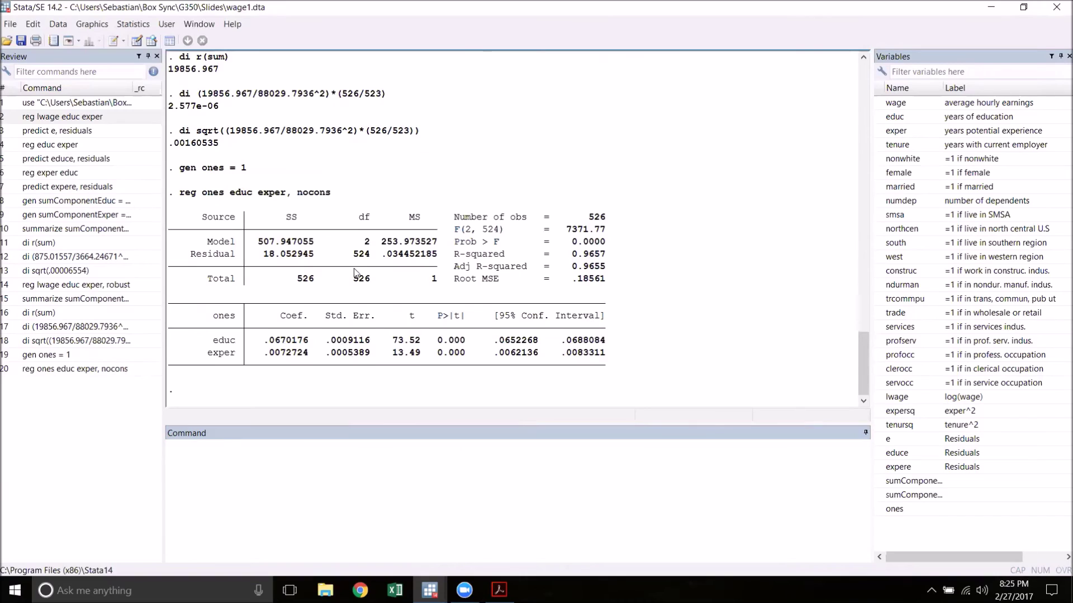
- Save the residuals of the no-constant regression as a variable named constante
{"action": "left_click", "coordinate": [358, 480]}
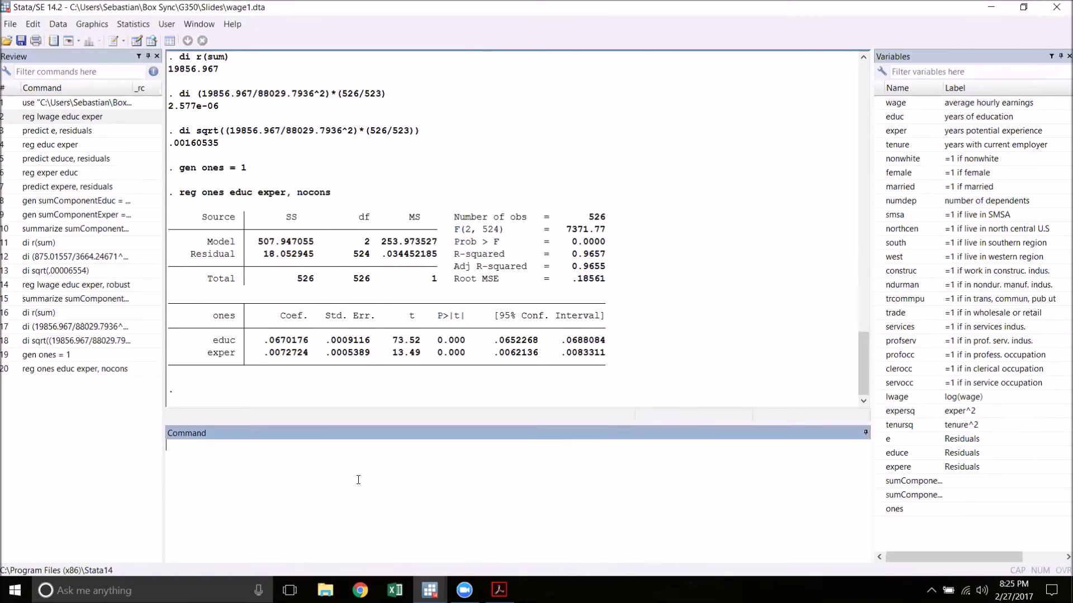
{"action": "type", "text": "predict constante,"}
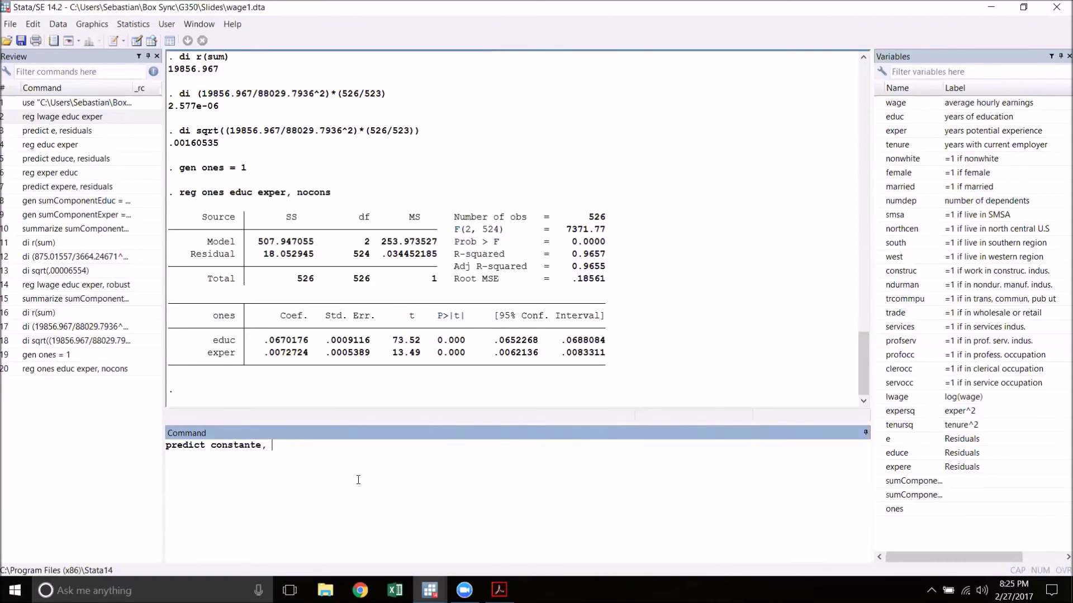
{"action": "type", "text": "residuals"}
{"action": "key", "text": "Return"}
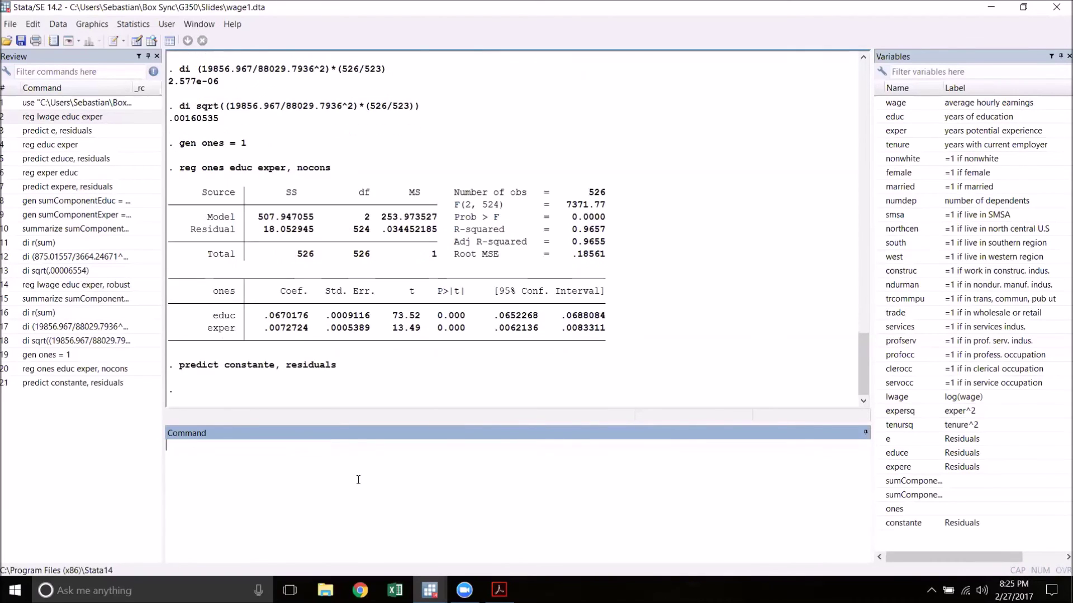
- Generate sumComponentConstant as constante^2 * e^2
{"action": "type", "text": "gen sumCOmpon"}
{"action": "key", "text": "BackSpace"}
{"action": "key", "text": "BackSpace"}
{"action": "key", "text": "BackSpace"}
{"action": "key", "text": "BackSpace"}
{"action": "key", "text": "BackSpace"}
{"action": "type", "text": "omponentConstant"}
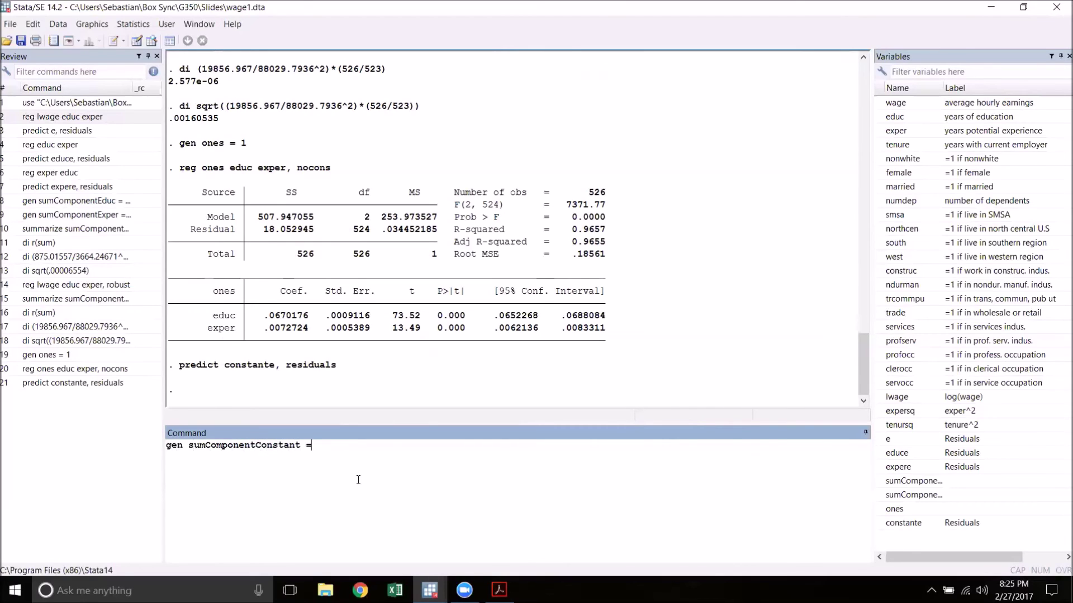
{"action": "type", "text": " = constante^2 * e^2"}
{"action": "key", "text": "Return"}
- Summarize sumComponentConstant and display its stored total with r(sum)
{"action": "type", "text": "summarize "}
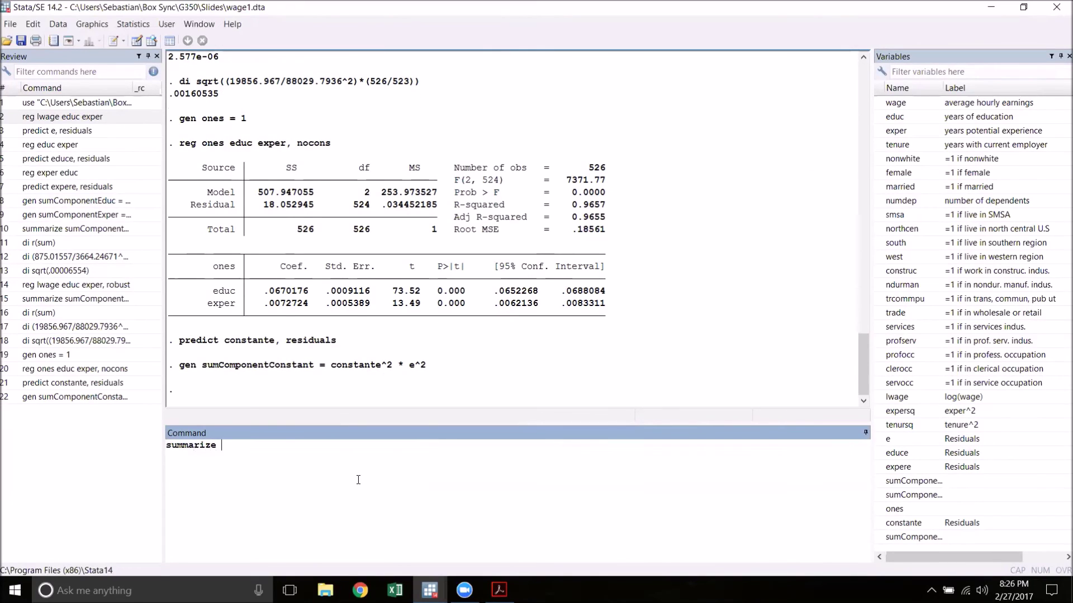
{"action": "type", "text": "sumComponentC"}
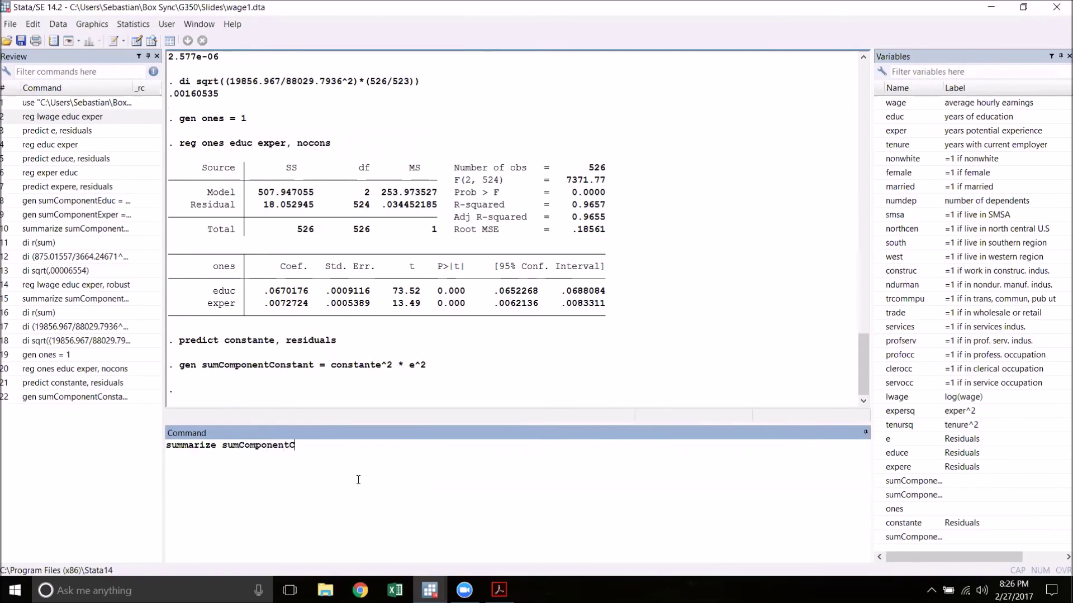
{"action": "type", "text": "onstant"}
{"action": "key", "text": "Return"}
{"action": "type", "text": "di r"}
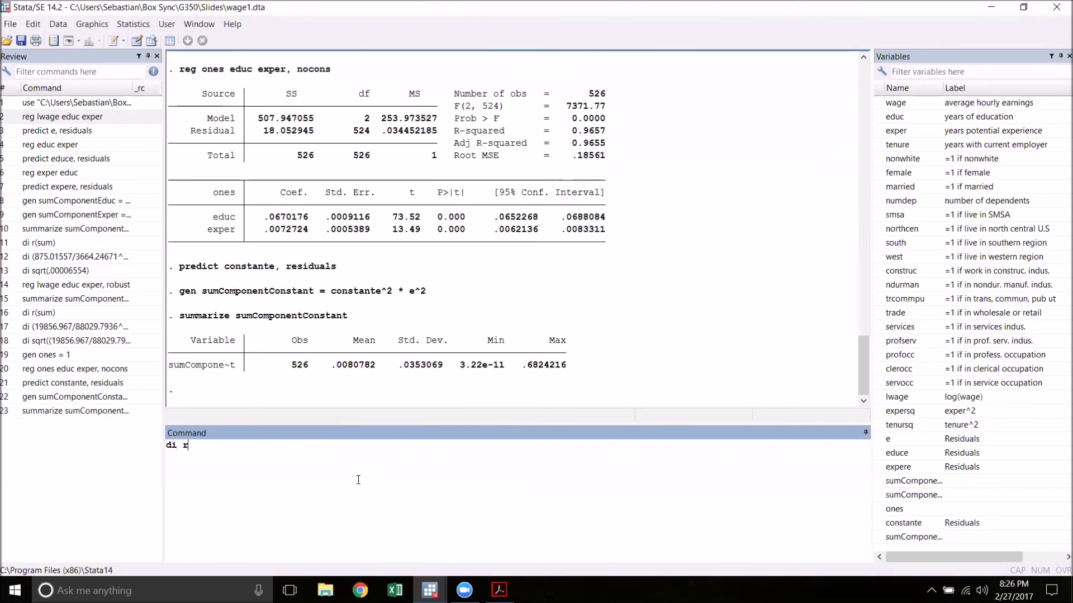
{"action": "type", "text": "(sum)"}
{"action": "key", "text": "Return"}
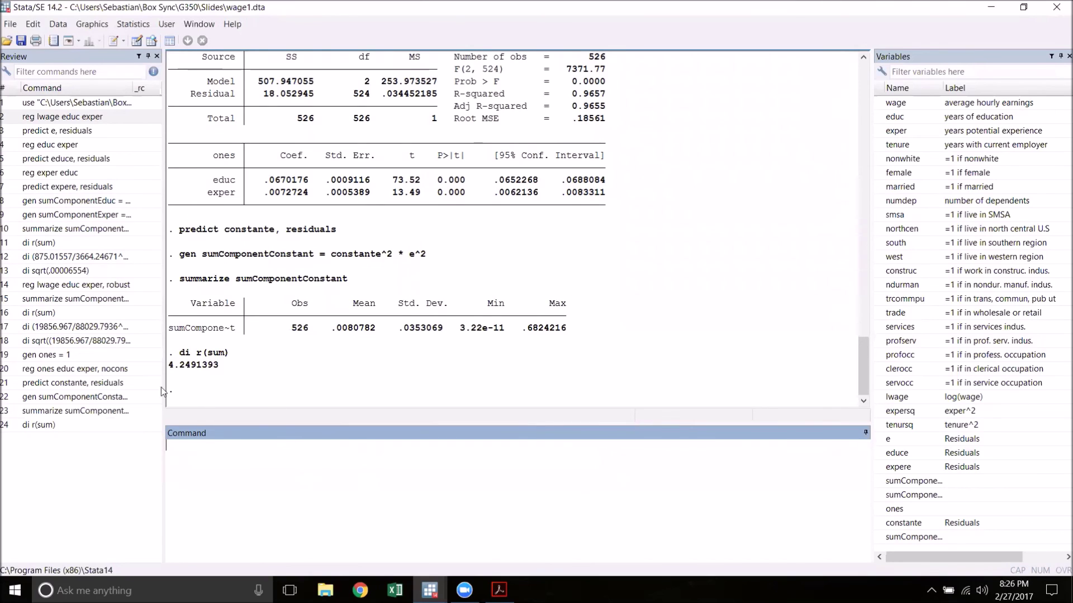
- Recall the square-root display command for exper and replace its numerator with the sumComponentConstant total, 4.2491393, leaving it unsubmitted
{"action": "left_click", "coordinate": [96, 345]}
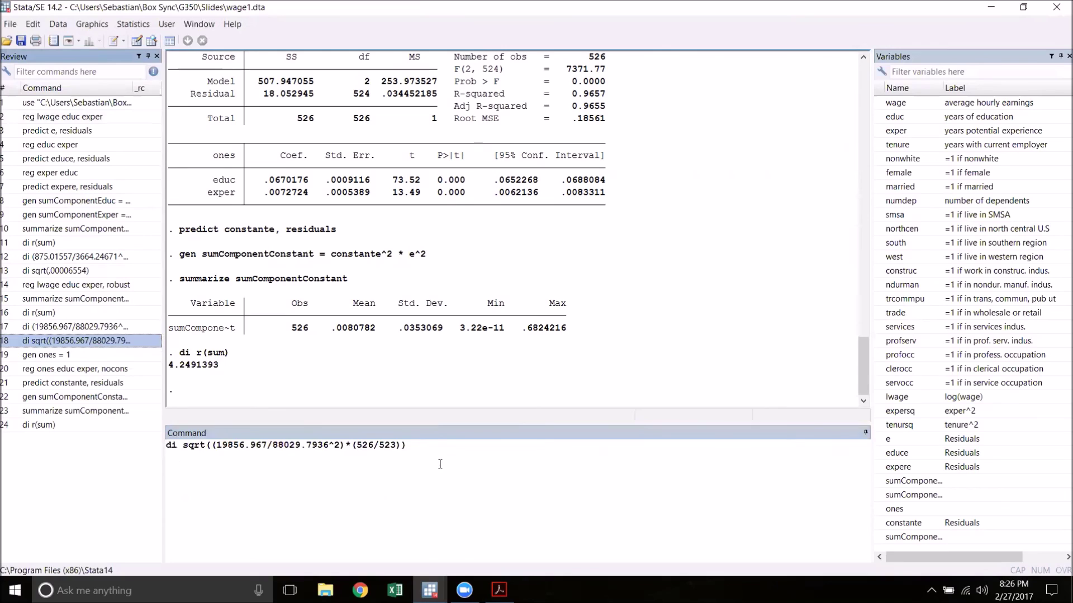
{"action": "left_click_drag", "start_coordinate": [223, 366], "coordinate": [167, 369]}
{"action": "key", "text": "ctrl+c"}
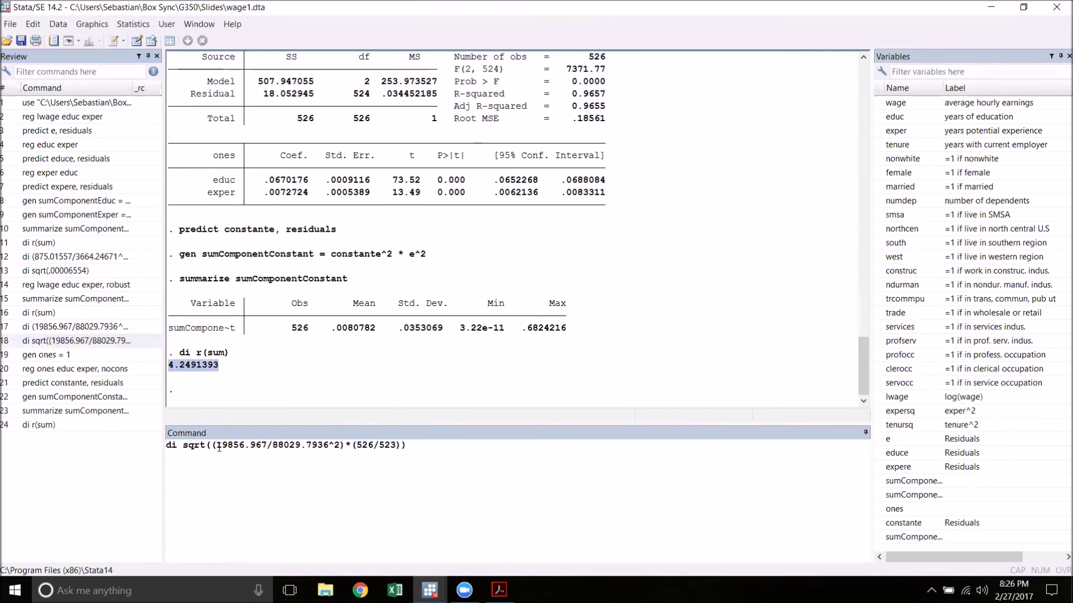
{"action": "left_click_drag", "start_coordinate": [218, 445], "coordinate": [268, 445]}
{"action": "key", "text": "ctrl+v"}
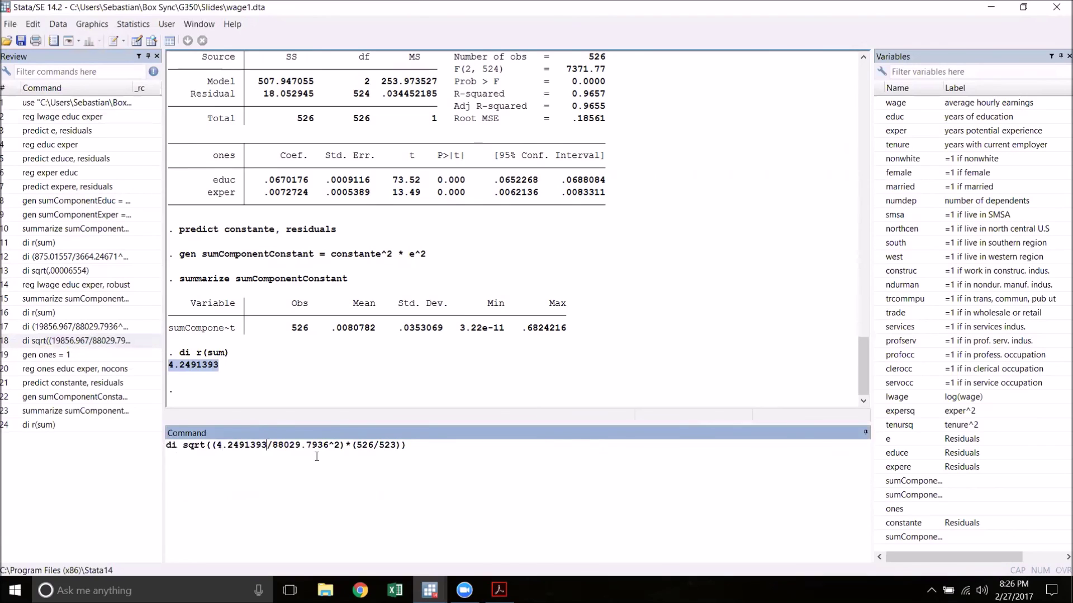
- Replace the denominator with the no-constant regression's residual sum of squares, 18.052945, and run the square-root display command for the constant
{"action": "scroll", "coordinate": [315, 328], "scroll_direction": "up", "scroll_amount": 2}
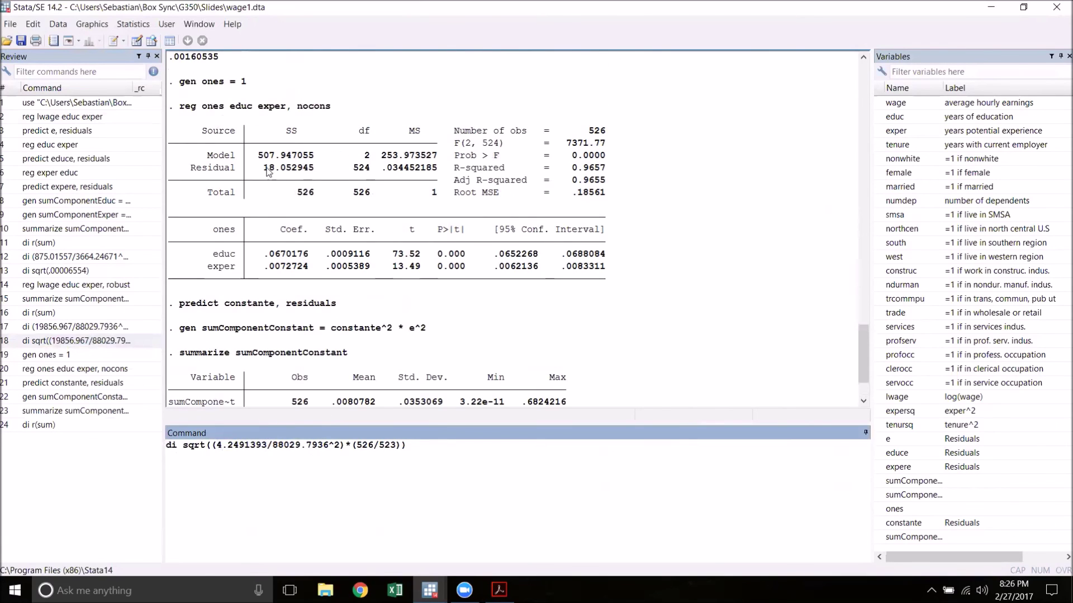
{"action": "left_click_drag", "start_coordinate": [263, 168], "coordinate": [309, 177]}
{"action": "key", "text": "ctrl+c"}
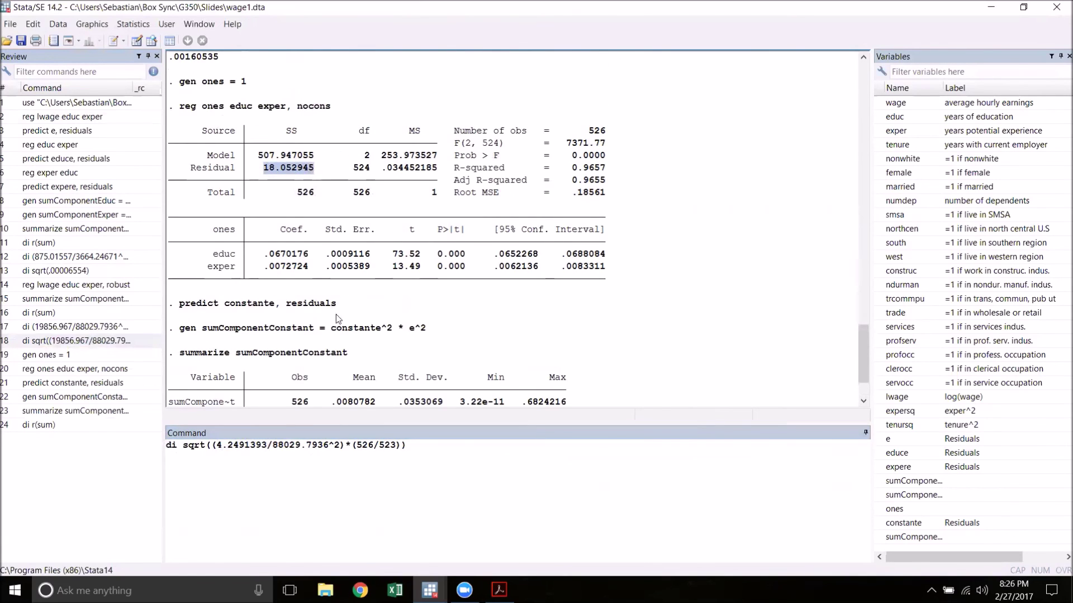
{"action": "scroll", "coordinate": [331, 307], "scroll_direction": "down", "scroll_amount": 2}
{"action": "left_click_drag", "start_coordinate": [273, 445], "coordinate": [327, 447]}
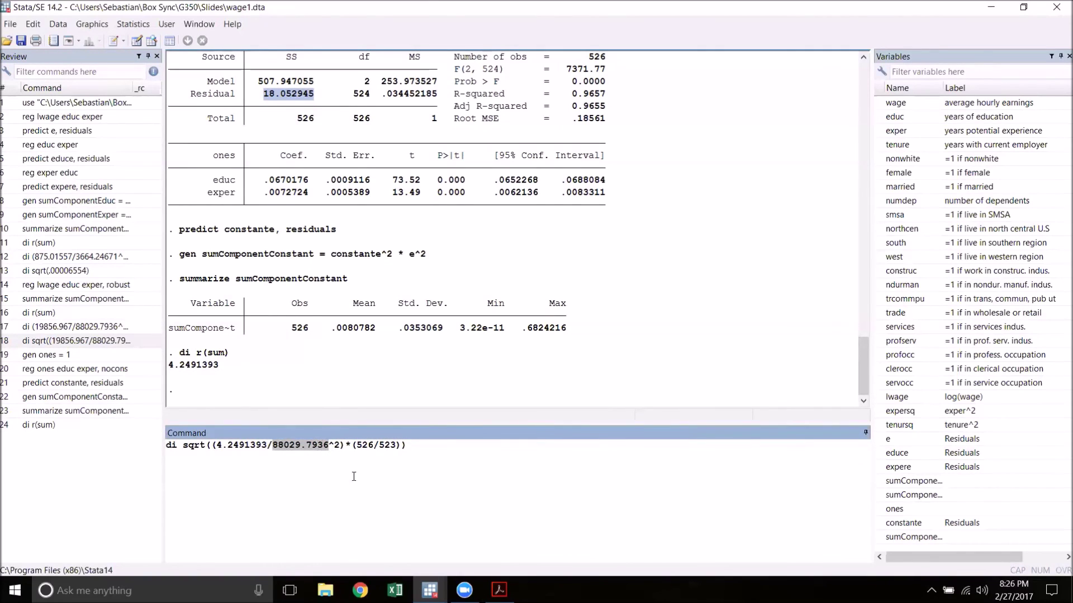
{"action": "key", "text": "ctrl+v"}
{"action": "key", "text": "Return"}
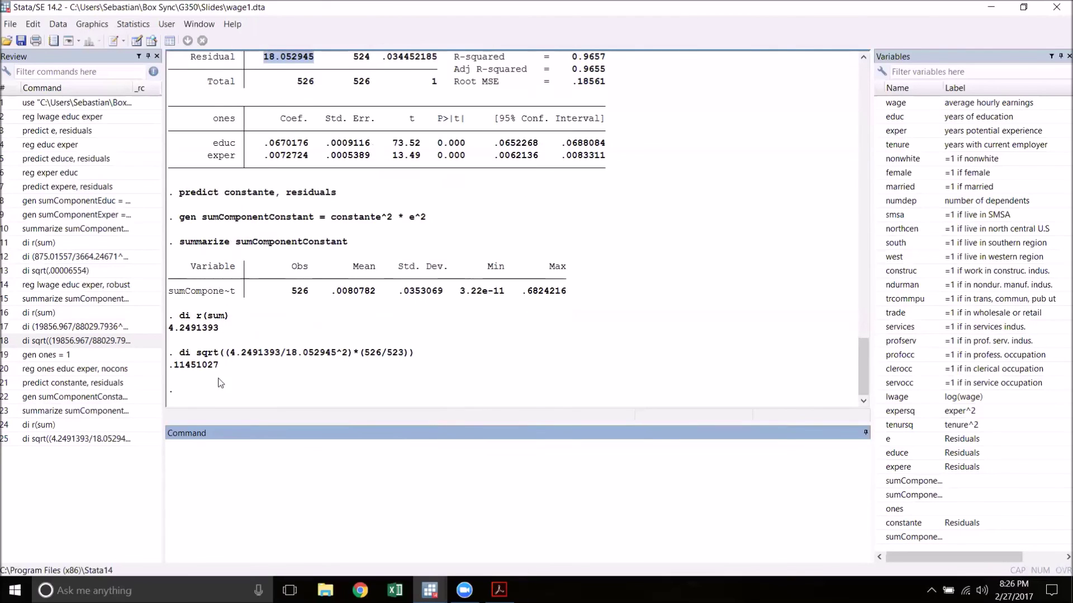
- Compare the manually computed standard error of the constant with the _cons robust standard error in the robust lwage regression output
{"action": "scroll", "coordinate": [335, 358], "scroll_direction": "up", "scroll_amount": 5}
{"action": "scroll", "coordinate": [333, 353], "scroll_direction": "up", "scroll_amount": 9}
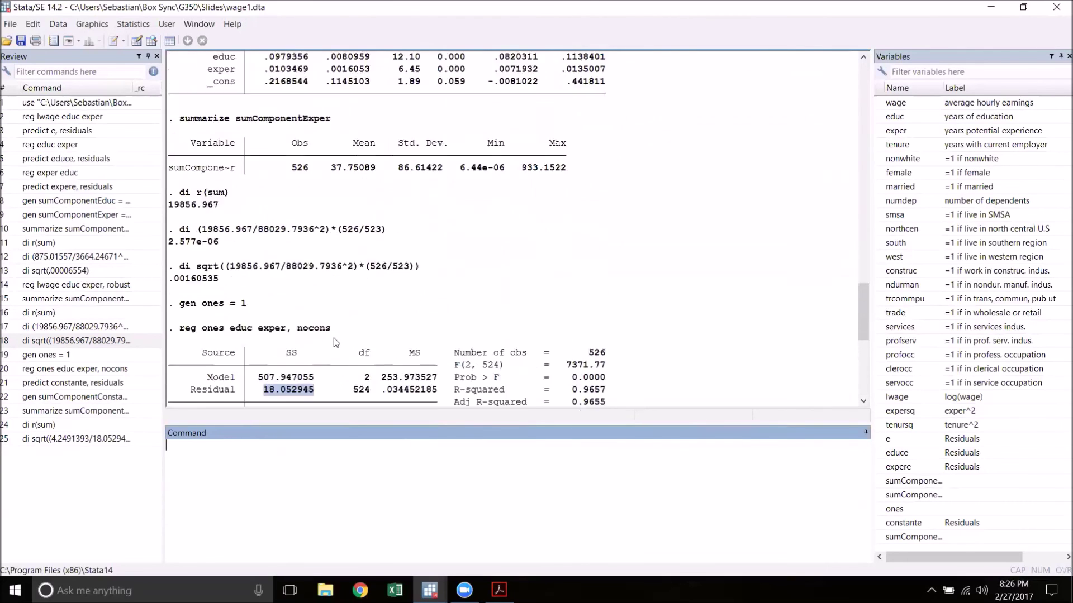
{"action": "left_click_drag", "start_coordinate": [329, 231], "coordinate": [376, 239]}
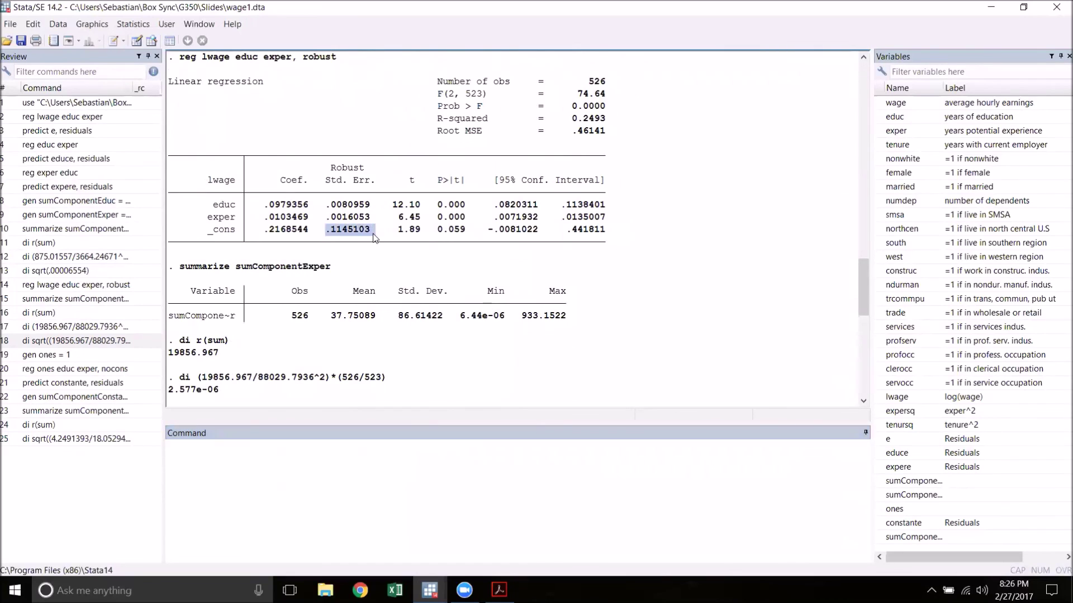
{"action": "scroll", "coordinate": [463, 280], "scroll_direction": "down", "scroll_amount": 10}
{"action": "scroll", "coordinate": [463, 280], "scroll_direction": "down", "scroll_amount": 3}
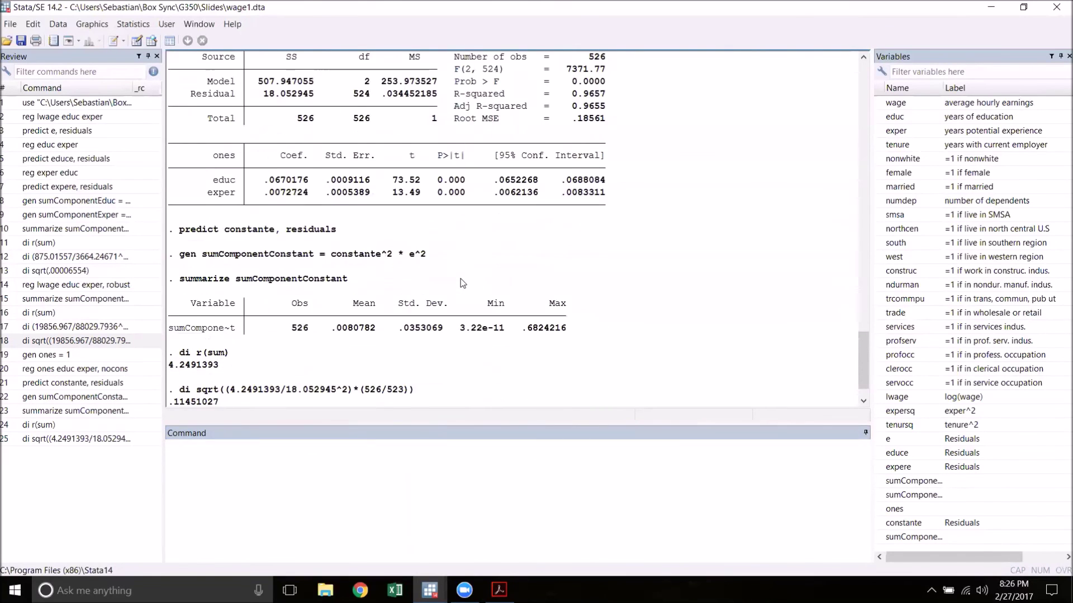